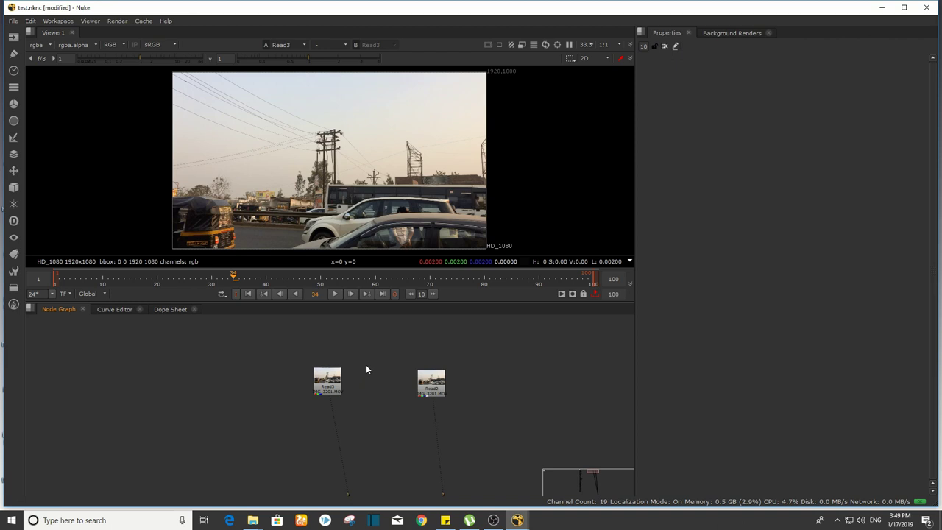
# Step: Maximize the viewer and play the Read3 footage
pyautogui.scroll(3, 363, 392)
pyautogui.click(309, 399)
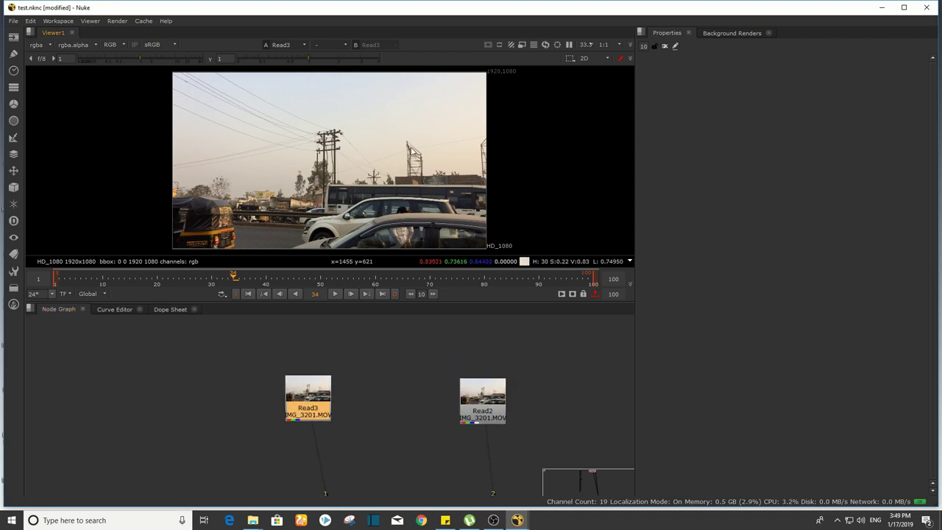
pyautogui.press('space')
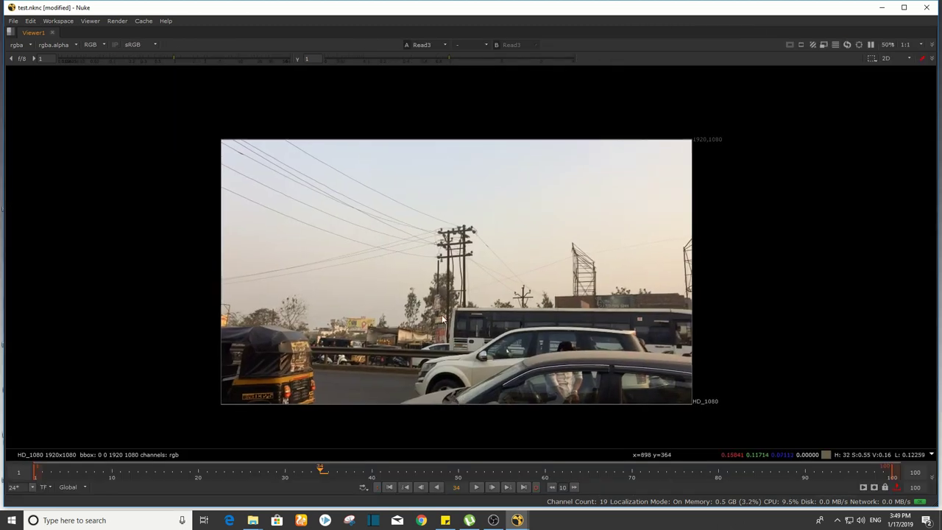
pyautogui.scroll(4, 459, 262)
pyautogui.click(475, 486)
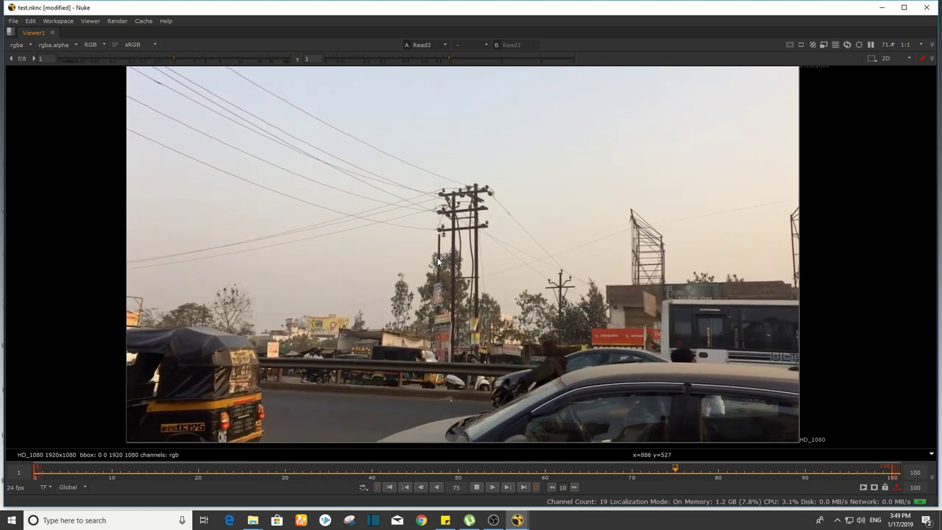
# Step: Compare the Read2 and Read3 footage by switching the viewer back and forth between them
pyautogui.press('2')
pyautogui.click(477, 488)
pyautogui.press('3')
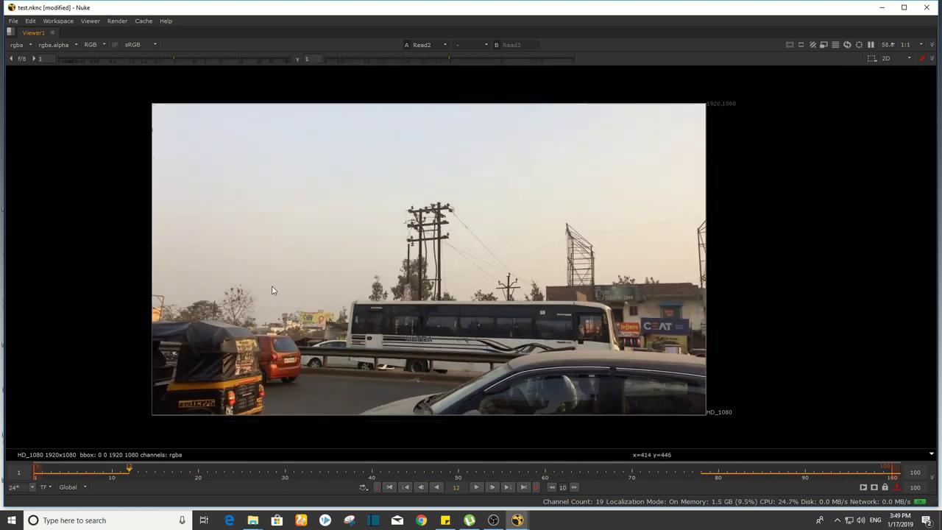
pyautogui.press('2')
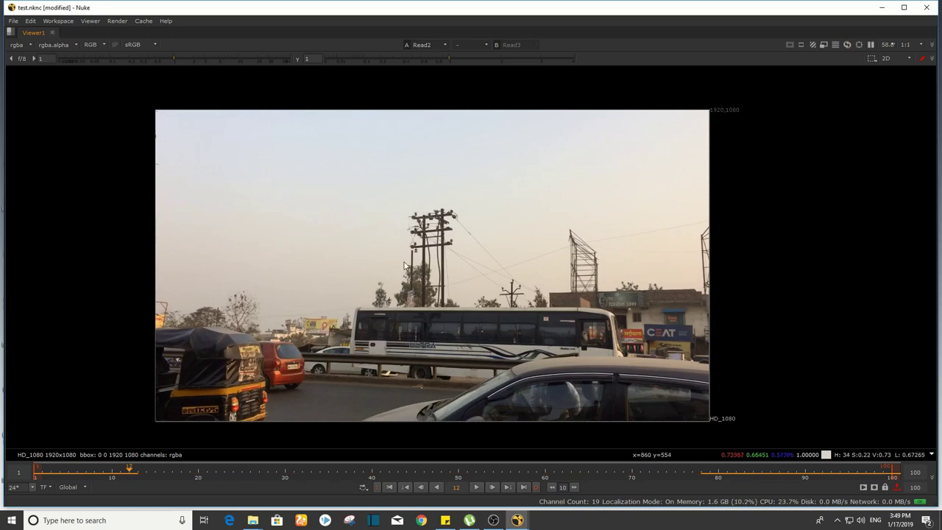
pyautogui.press('3')
pyautogui.press('2')
pyautogui.press('3')
pyautogui.press('2')
pyautogui.press('3')
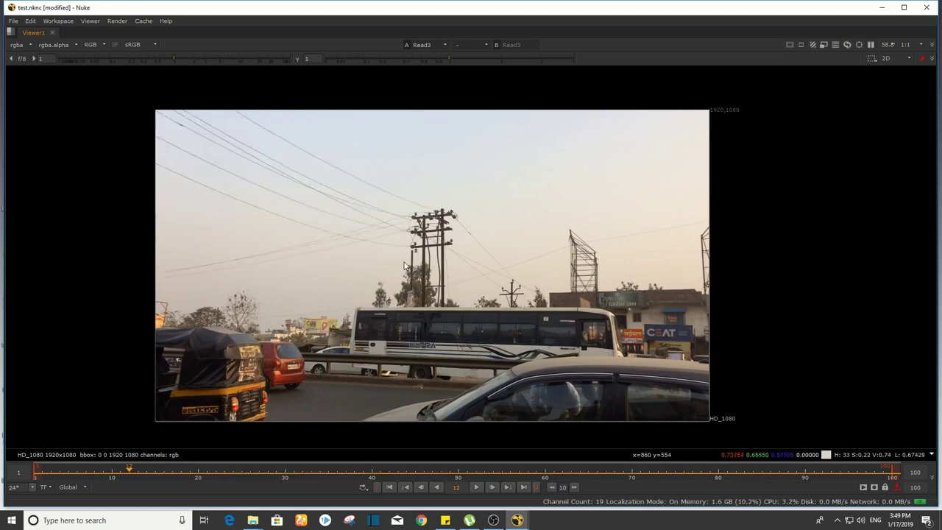
pyautogui.press('2')
# Step: Play the Read2 footage to inspect the area around the pole, stop playback and restore the full workspace
pyautogui.click(475, 488)
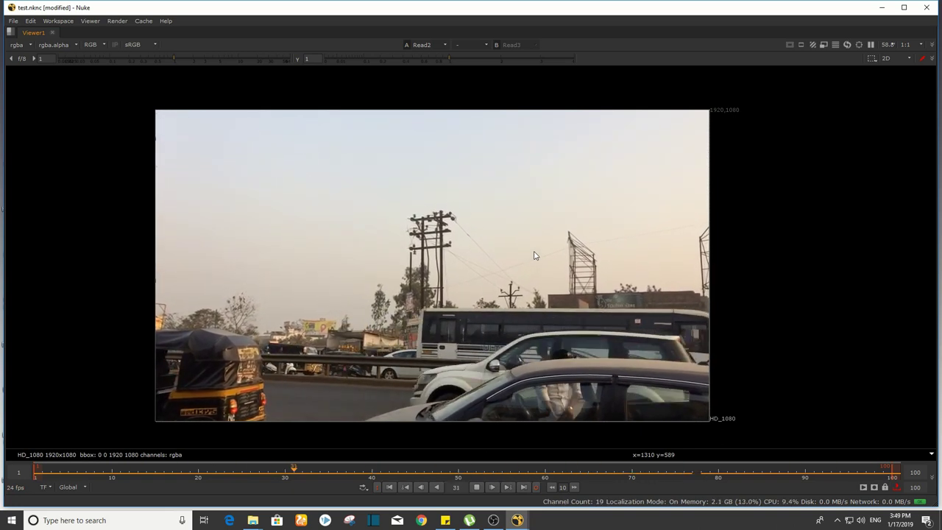
pyautogui.moveTo(192, 116)
pyautogui.mouseDown()
pyautogui.moveTo(409, 298)
pyautogui.moveTo(437, 307)
pyautogui.mouseUp()
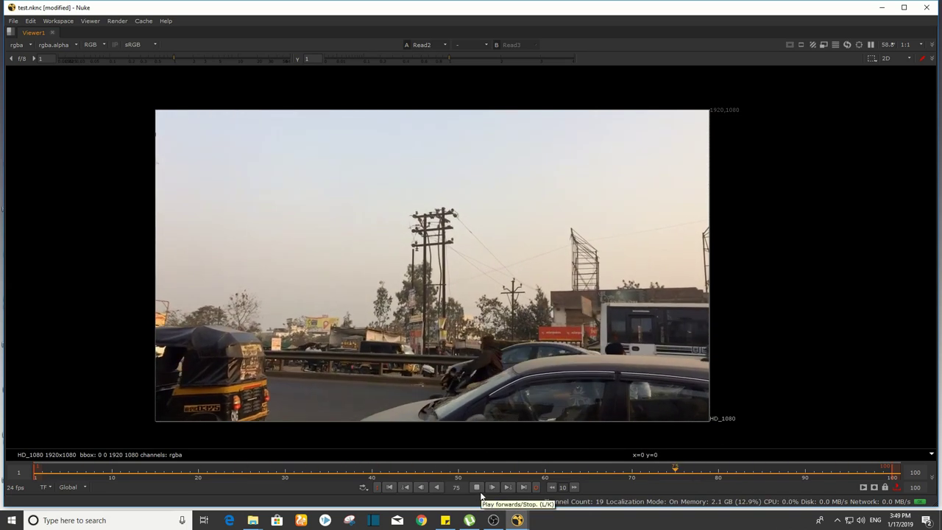
pyautogui.click(478, 488)
pyautogui.press('space')
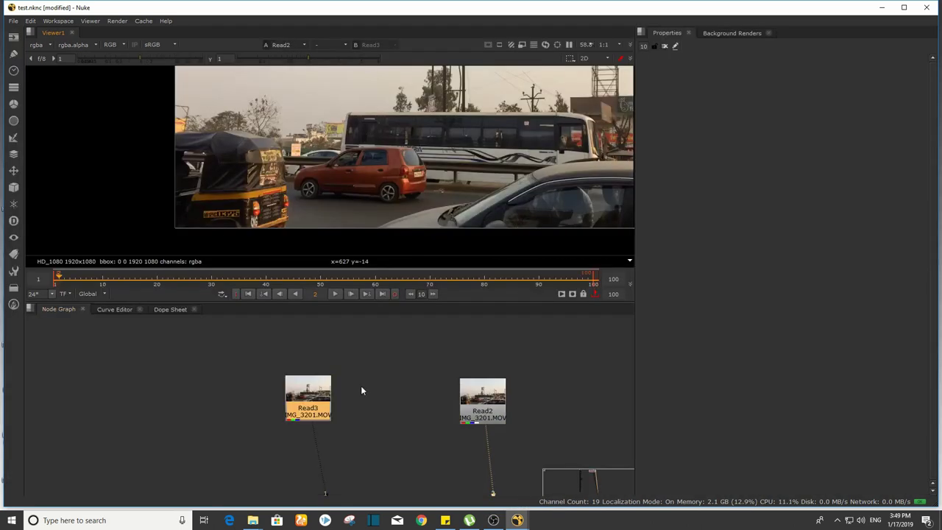
# Step: View the Read3 footage and switch to the workspace layout with a tall viewer beside the stacked properties and node graph
pyautogui.scroll(-5, 424, 395)
pyautogui.scroll(5, 413, 382)
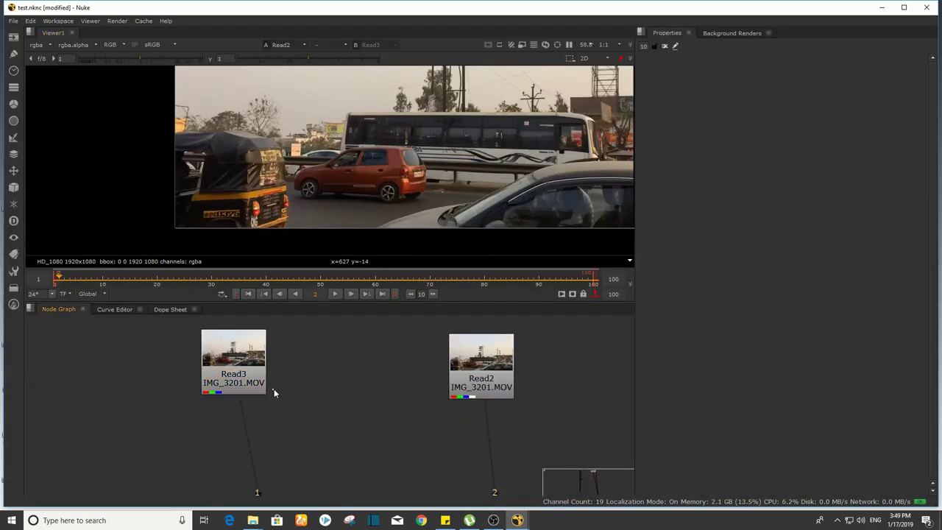
pyautogui.press('1')
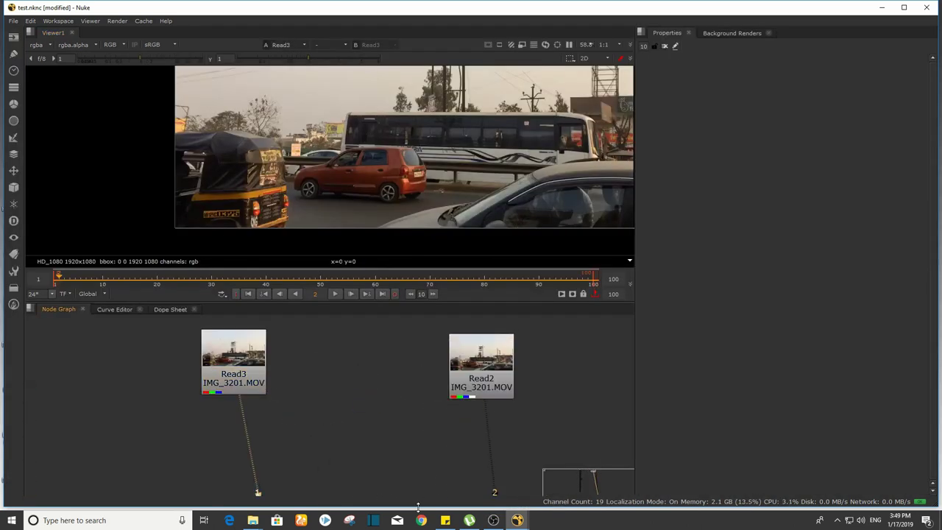
pyautogui.hotkey('shift', 'F4')
pyautogui.moveTo(443, 425); pyautogui.dragTo(381, 415, button='middle')
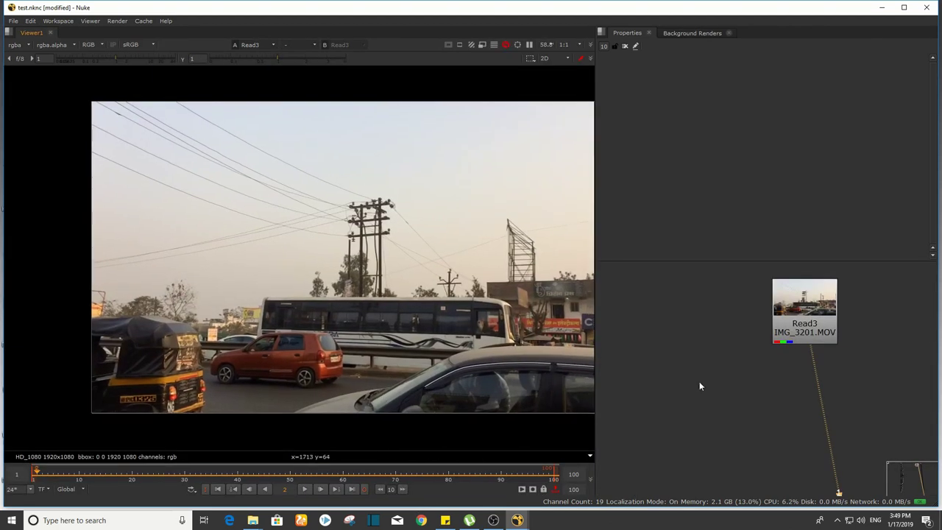
# Step: Move the Read2 node slightly farther from Read3 and frame Read3 and its footage for working
pyautogui.moveTo(786, 368); pyautogui.dragTo(752, 373, button='middle')
pyautogui.scroll(-5, 698, 365)
pyautogui.scroll(2, 840, 370)
pyautogui.click(844, 370)
pyautogui.moveTo(844, 369); pyautogui.dragTo(873, 379)
pyautogui.click(826, 389)
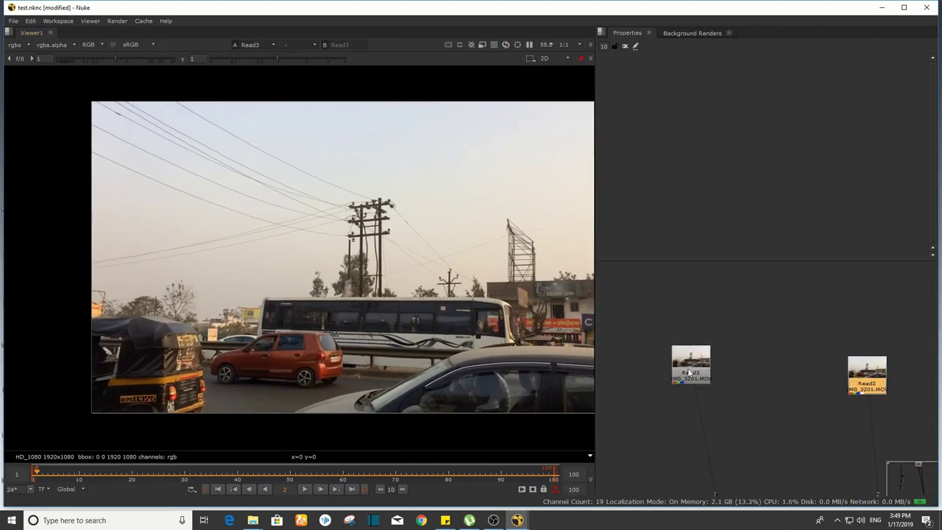
pyautogui.scroll(4, 688, 373)
pyautogui.moveTo(501, 379); pyautogui.dragTo(437, 379, button='middle')
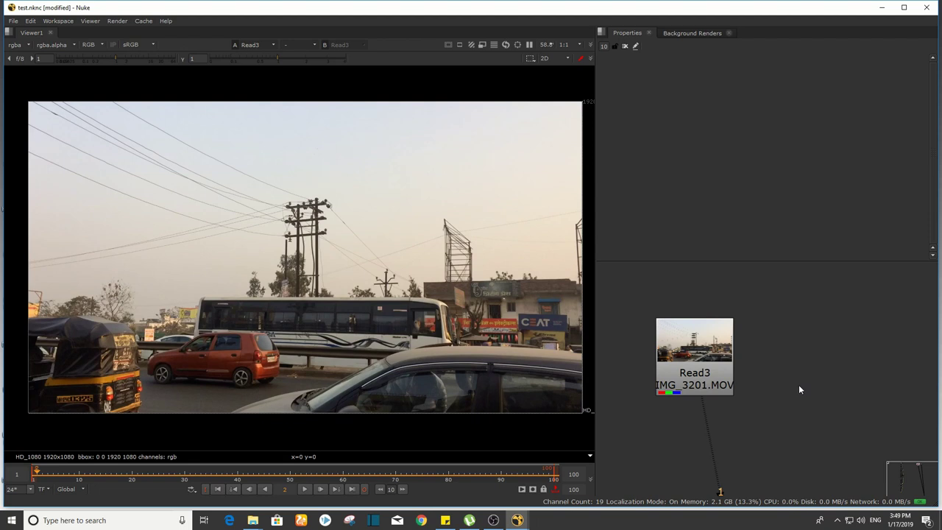
# Step: Create a Roto node and draw a Bezier's upper edge along the topmost wire, from the image's top edge to the pole
pyautogui.press('o')
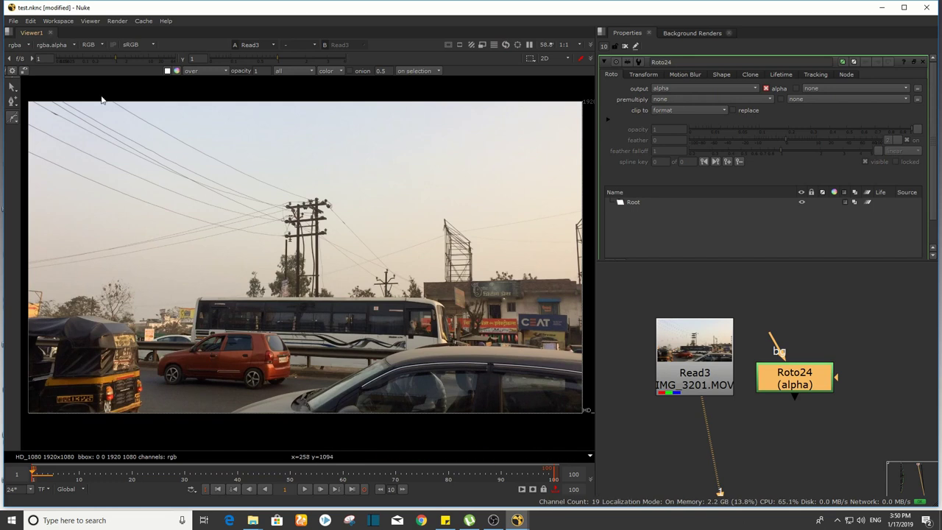
pyautogui.scroll(4, 126, 120)
pyautogui.scroll(2, 133, 156)
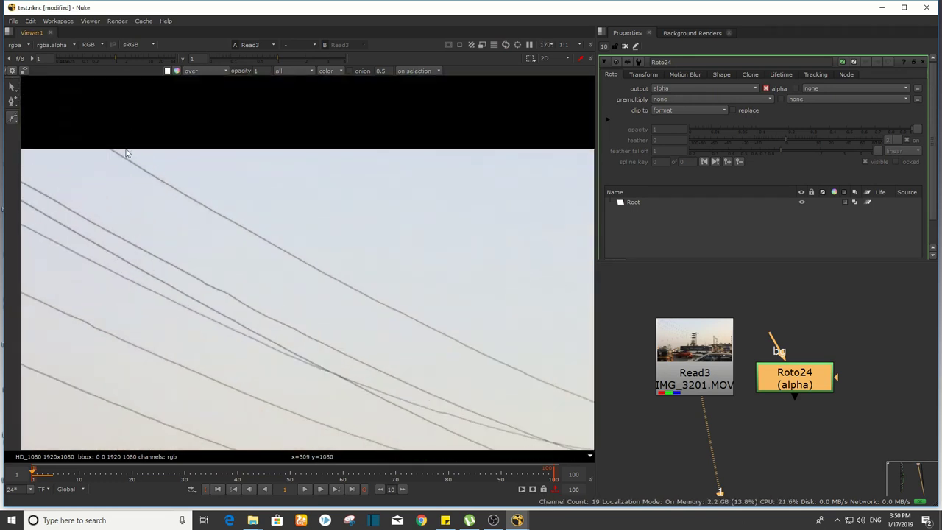
pyautogui.click(126, 149)
pyautogui.click(263, 233)
pyautogui.scroll(1, 416, 325)
pyautogui.moveTo(403, 309); pyautogui.dragTo(289, 255, button='middle')
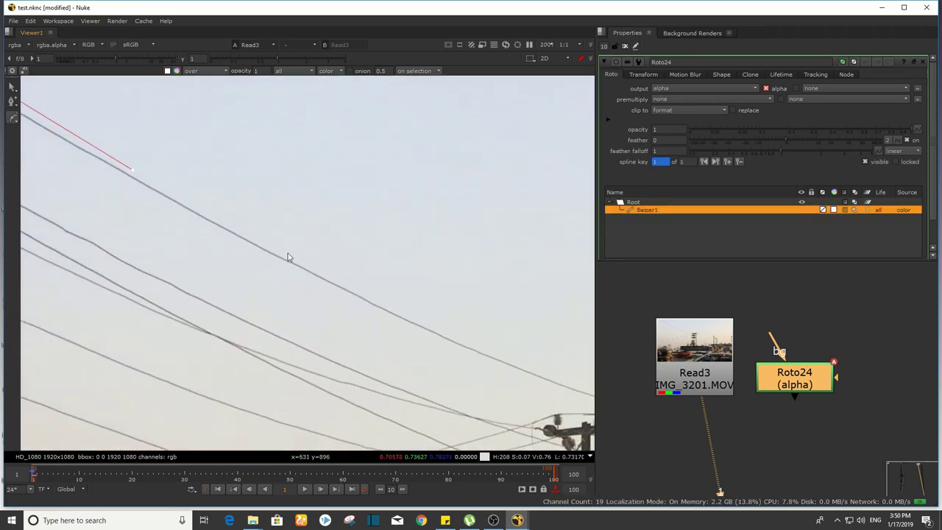
pyautogui.click(285, 252)
pyautogui.moveTo(422, 315); pyautogui.dragTo(311, 252, button='middle')
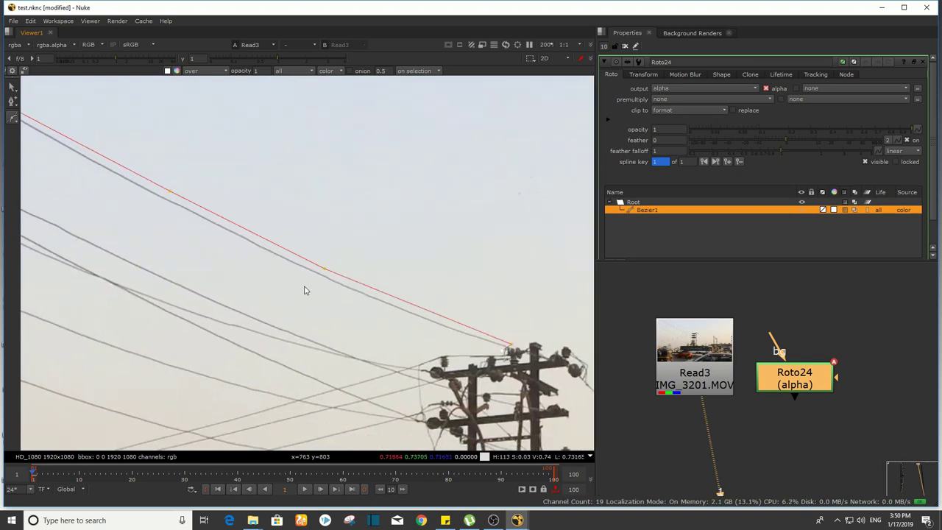
# Step: Draw the Bezier back along the underside of the topmost wire and close the shape at its first point
pyautogui.moveTo(179, 224); pyautogui.dragTo(413, 257, button='middle')
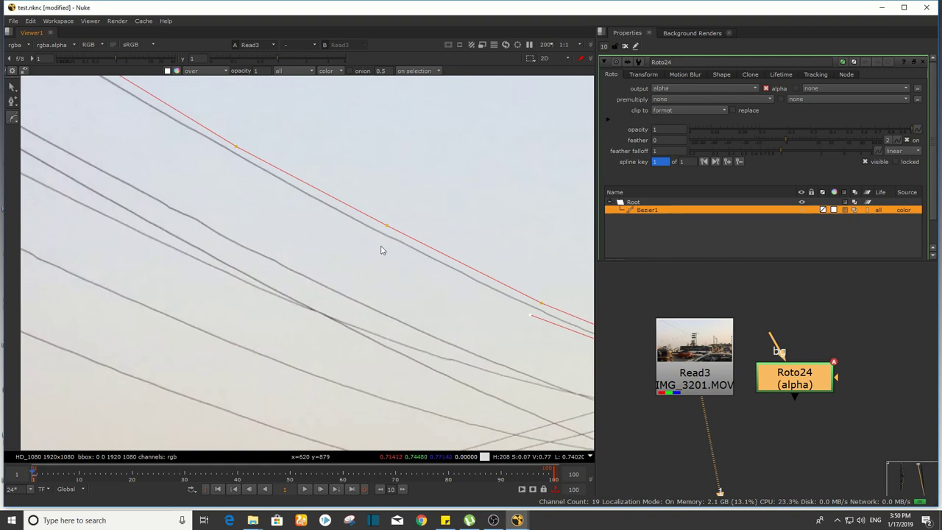
pyautogui.click(380, 240)
pyautogui.moveTo(273, 182); pyautogui.dragTo(357, 234, button='middle')
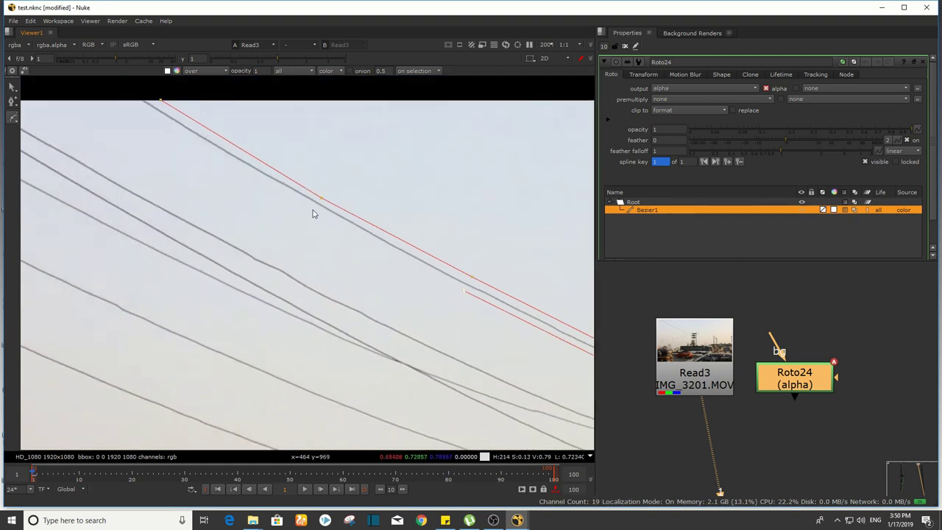
pyautogui.click(313, 212)
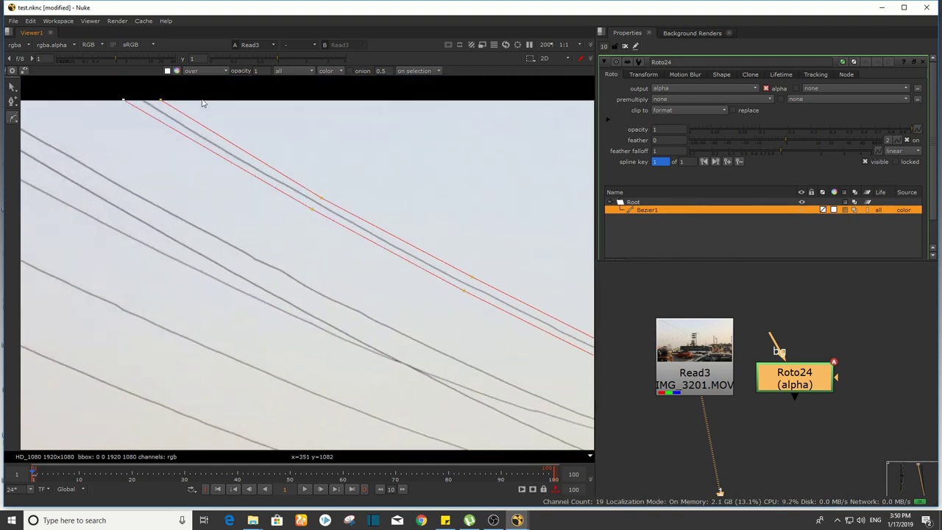
pyautogui.scroll(2, 170, 116)
pyautogui.click(173, 110)
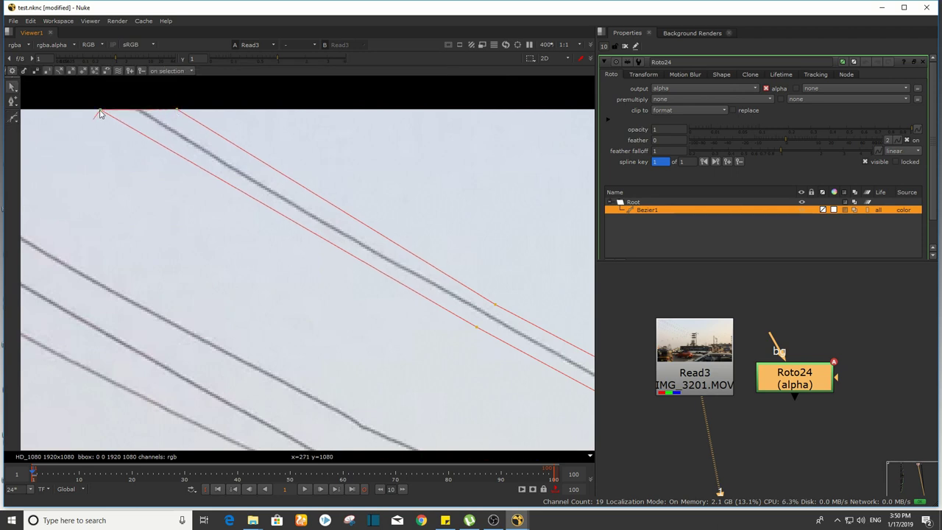
# Step: Add a TransformMasked node below Read3
pyautogui.scroll(-4, 445, 261)
pyautogui.moveTo(868, 388); pyautogui.dragTo(830, 338, button='middle')
pyautogui.scroll(-5, 759, 393)
pyautogui.scroll(4, 749, 403)
pyautogui.click(751, 399)
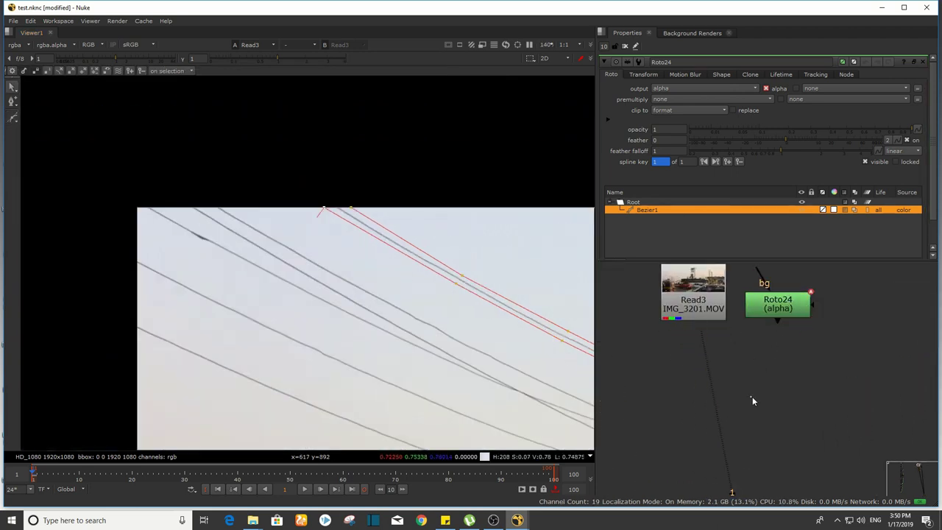
pyautogui.click(715, 303)
pyautogui.moveTo(740, 354); pyautogui.dragTo(759, 443, button='middle')
pyautogui.press('Tab')
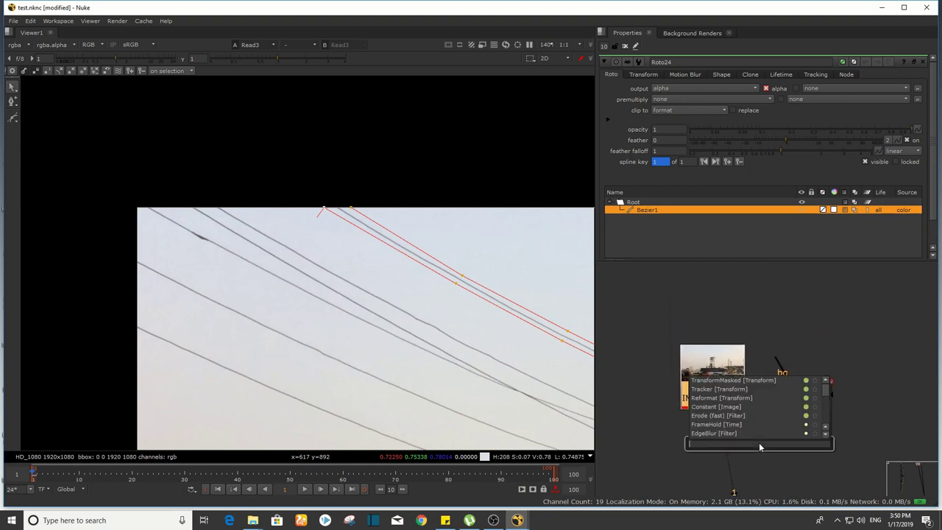
pyautogui.write('tra')
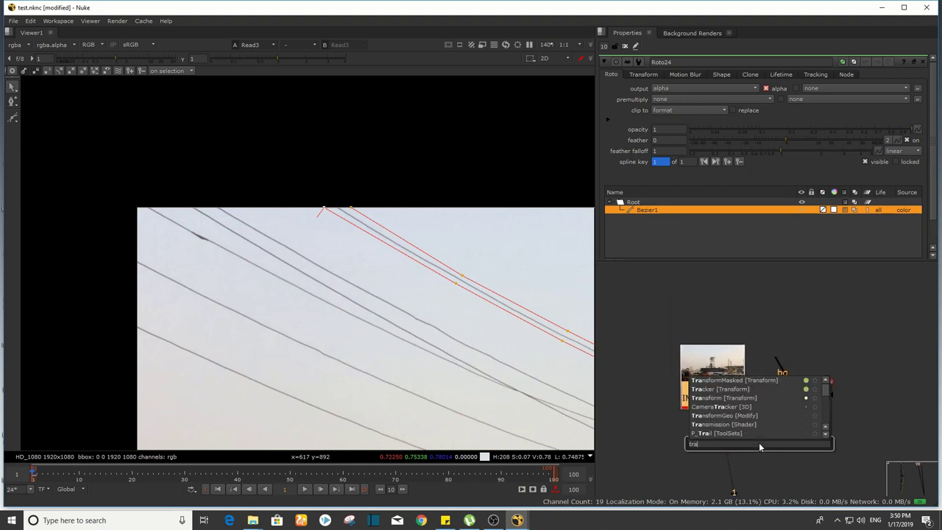
pyautogui.write('ns')
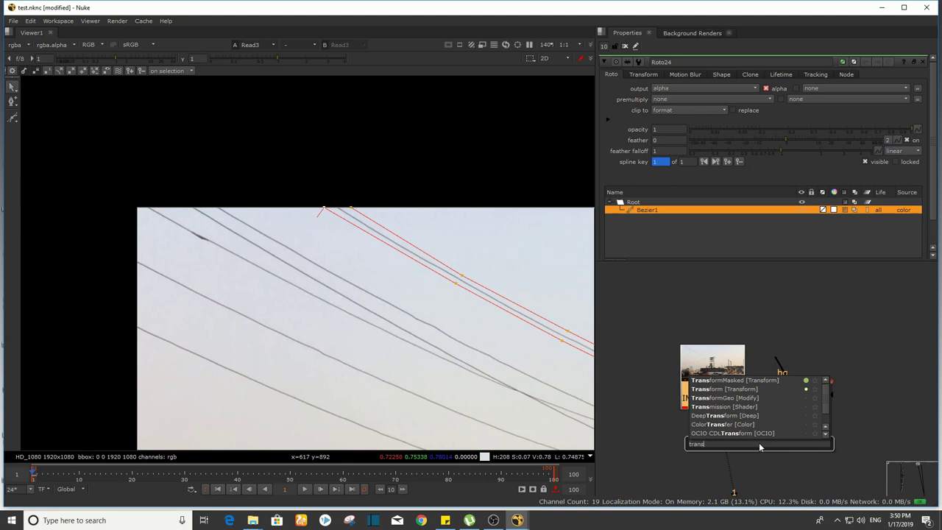
pyautogui.click(777, 381)
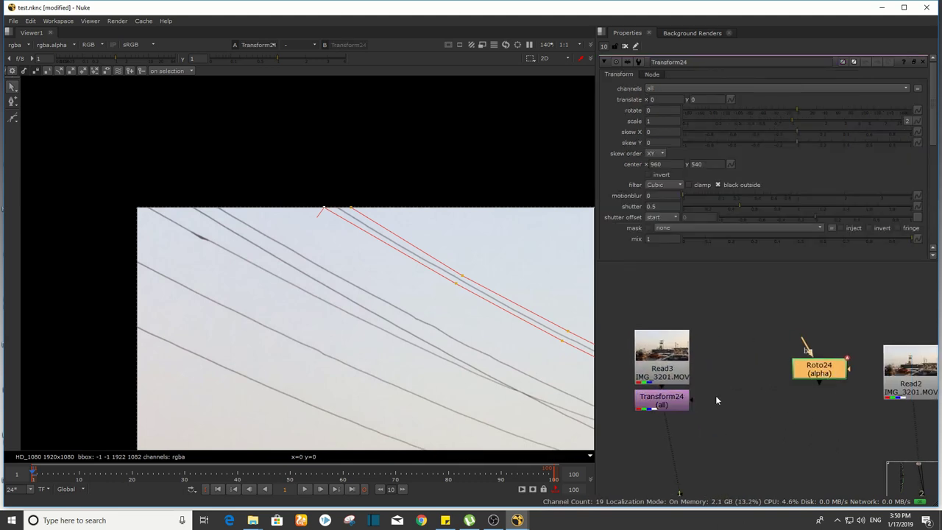
# Step: Connect the transform node's mask input to Roto24
pyautogui.moveTo(716, 400); pyautogui.dragTo(763, 392, button='middle')
pyautogui.scroll(2, 709, 393)
pyautogui.moveTo(366, 288); pyautogui.dragTo(188, 222, button='middle')
pyautogui.moveTo(778, 388); pyautogui.dragTo(748, 390, button='middle')
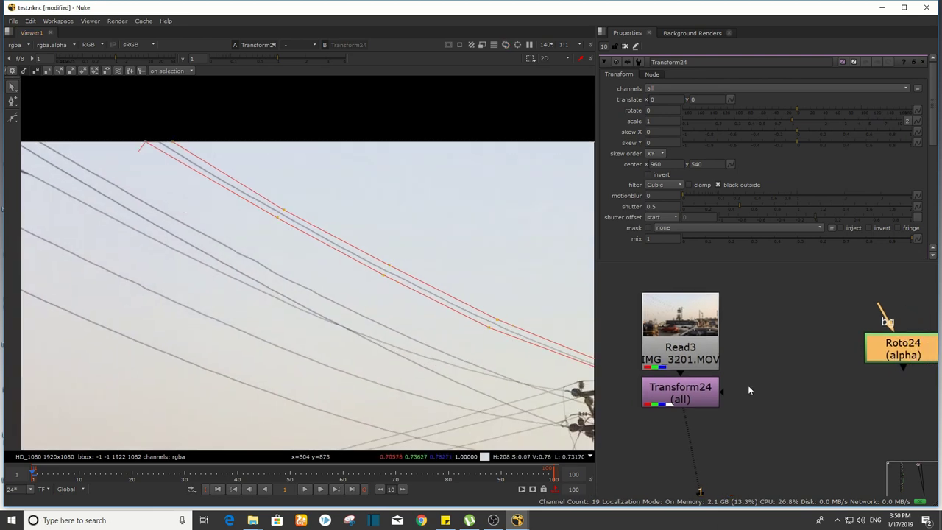
pyautogui.scroll(-2, 748, 384)
pyautogui.moveTo(733, 390); pyautogui.dragTo(862, 349)
pyautogui.scroll(-3, 891, 405)
pyautogui.moveTo(890, 405); pyautogui.dragTo(773, 374, button='middle')
pyautogui.scroll(2, 802, 353)
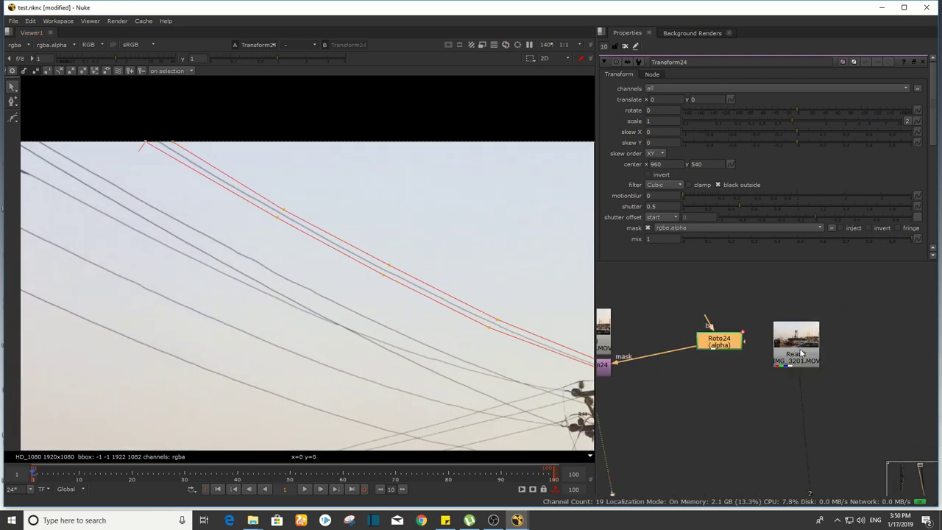
# Step: Move Read2 out of the way and place Roto24 level with the transform node
pyautogui.moveTo(802, 353); pyautogui.dragTo(883, 390)
pyautogui.moveTo(771, 337); pyautogui.dragTo(879, 356, button='middle')
pyautogui.moveTo(834, 362); pyautogui.dragTo(813, 387)
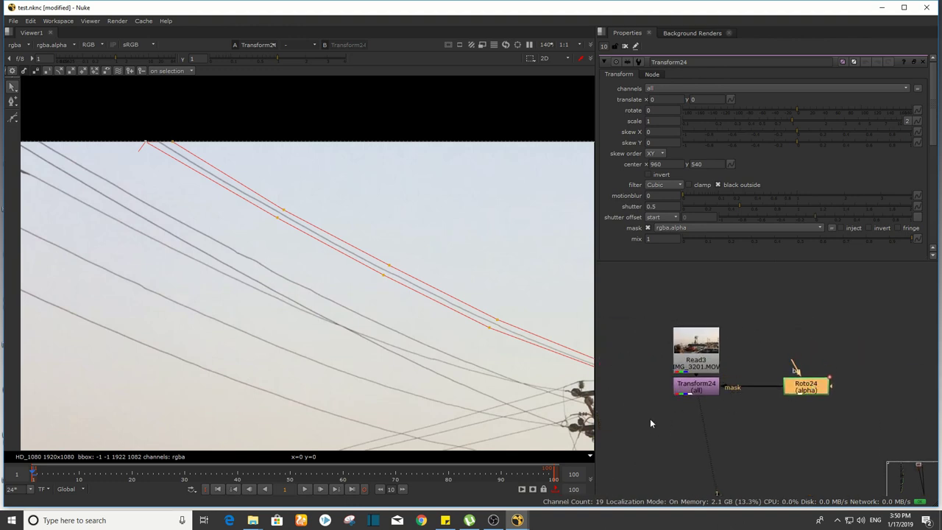
# Step: Space Read3 above the transform node and reattach the transform's mask input to Roto24
pyautogui.moveTo(650, 419); pyautogui.dragTo(847, 371)
pyautogui.moveTo(699, 393); pyautogui.dragTo(764, 311)
pyautogui.click(781, 399)
pyautogui.scroll(3, 735, 410)
pyautogui.moveTo(652, 425); pyautogui.dragTo(821, 369)
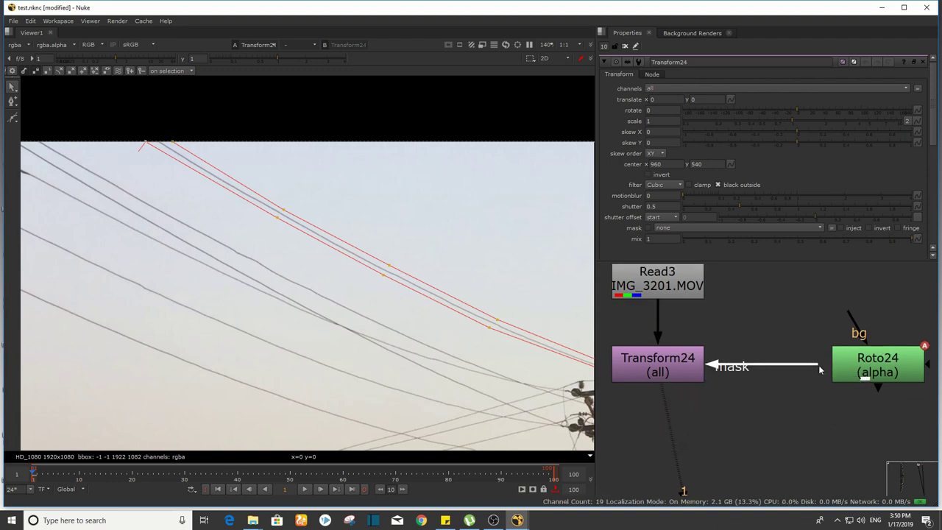
pyautogui.scroll(-3, 809, 354)
pyautogui.scroll(-3, 392, 213)
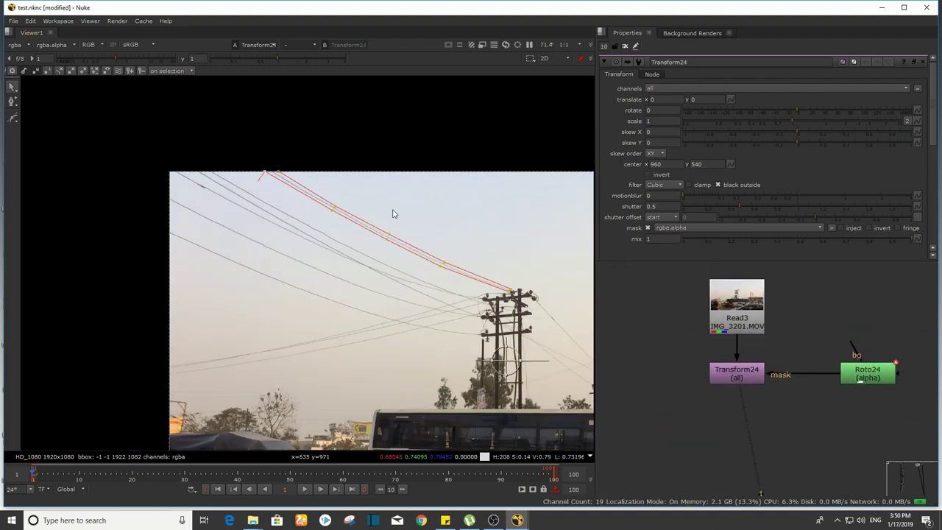
# Step: Connect both Read3 and the transform node to the viewer and display the transform's output around the topmost wire
pyautogui.click(739, 333)
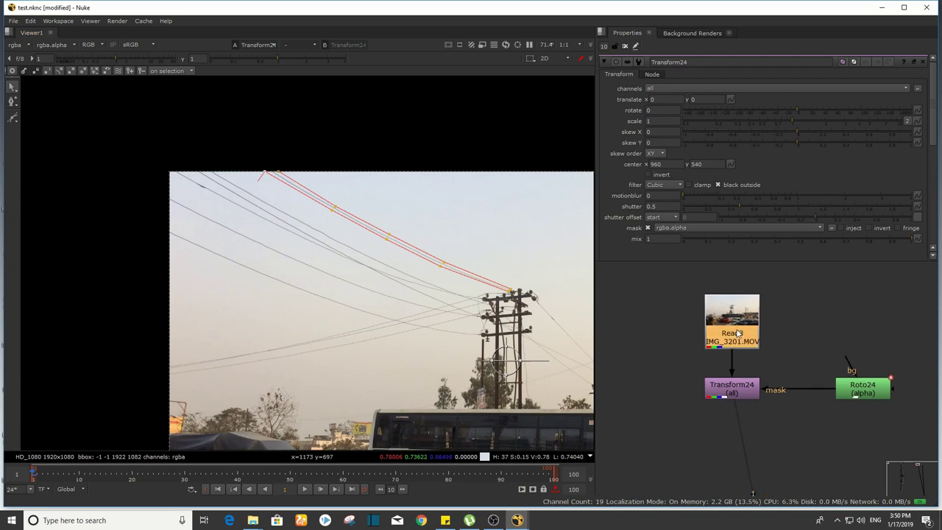
pyautogui.click(746, 390)
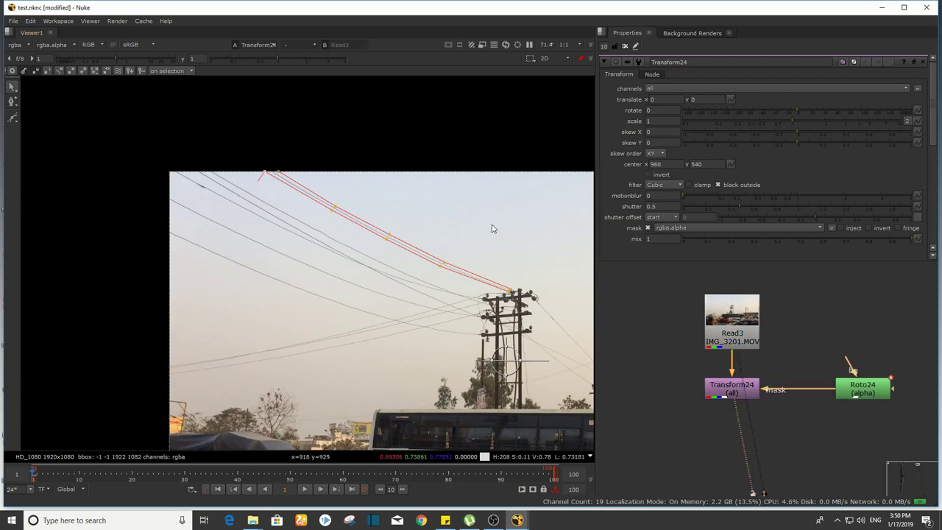
pyautogui.moveTo(361, 242); pyautogui.dragTo(269, 233, button='middle')
pyautogui.scroll(4, 269, 233)
pyautogui.click(758, 338)
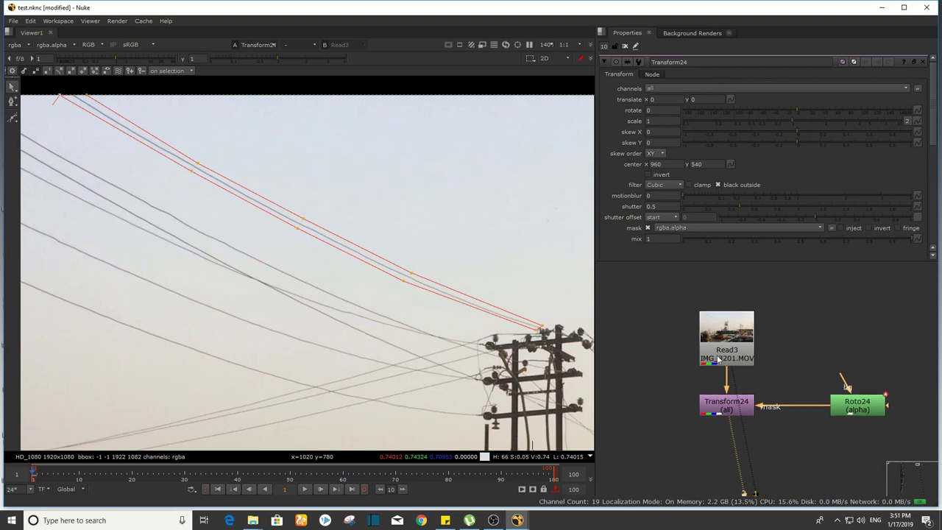
# Step: Compare the Read3 clip with the masked transform's output around the topmost wire
pyautogui.press('1')
pyautogui.click(726, 404)
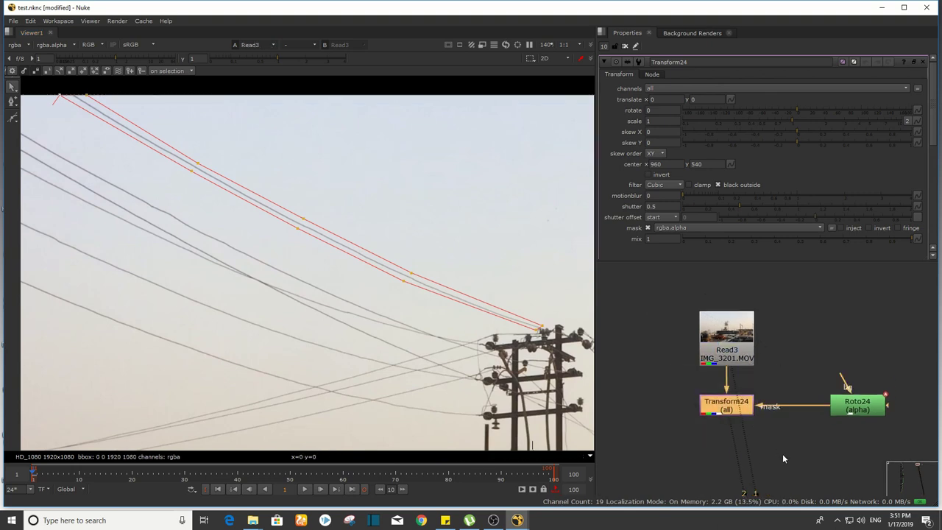
pyautogui.press('1')
pyautogui.moveTo(442, 251); pyautogui.dragTo(466, 266, button='middle')
pyautogui.click(714, 350)
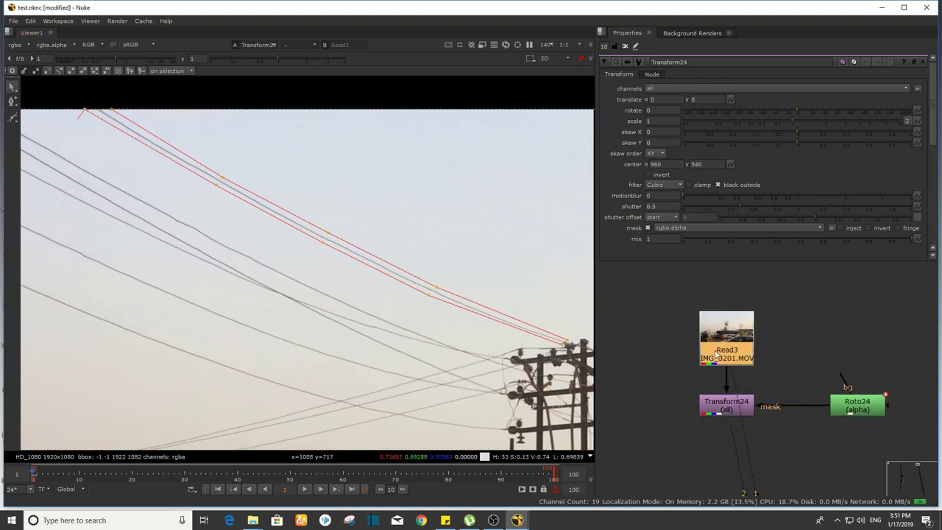
pyautogui.press('1')
pyautogui.moveTo(644, 344); pyautogui.dragTo(774, 445)
pyautogui.press('1')
pyautogui.click(725, 407)
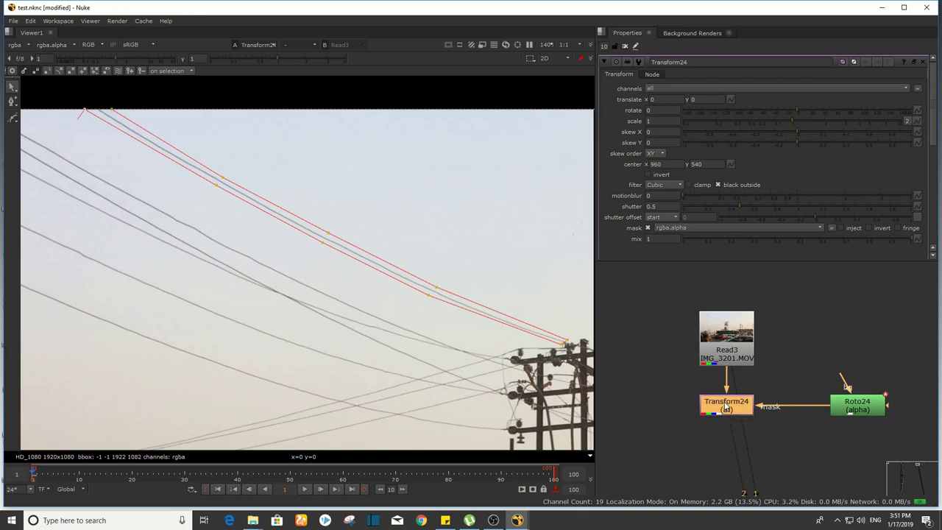
# Step: Move the transform's pivot into the sky at x 715, y 961, and limit the properties bin to one open panel
pyautogui.scroll(-4, 371, 342)
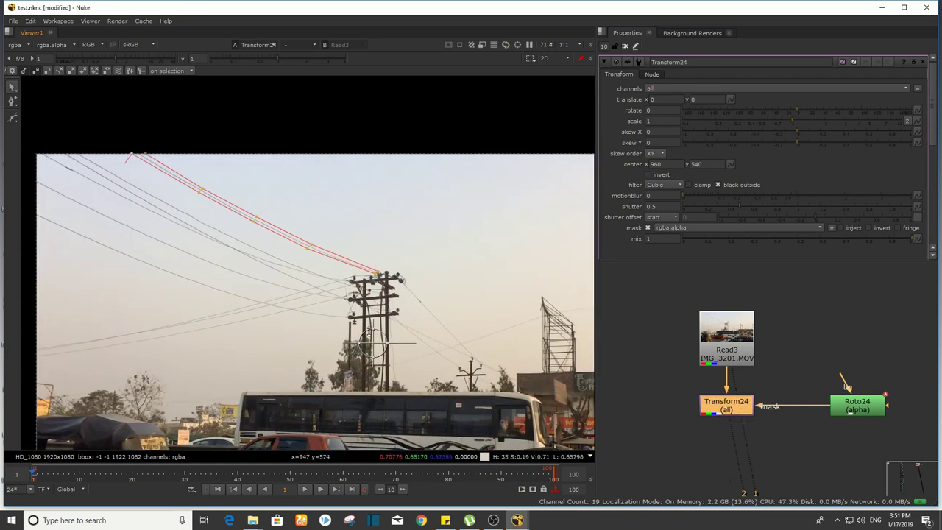
pyautogui.keyDown('ctrl'); pyautogui.moveTo(377, 349); pyautogui.dragTo(307, 165); pyautogui.keyUp('ctrl')
pyautogui.keyDown('ctrl'); pyautogui.moveTo(287, 196); pyautogui.dragTo(291, 201); pyautogui.keyUp('ctrl')
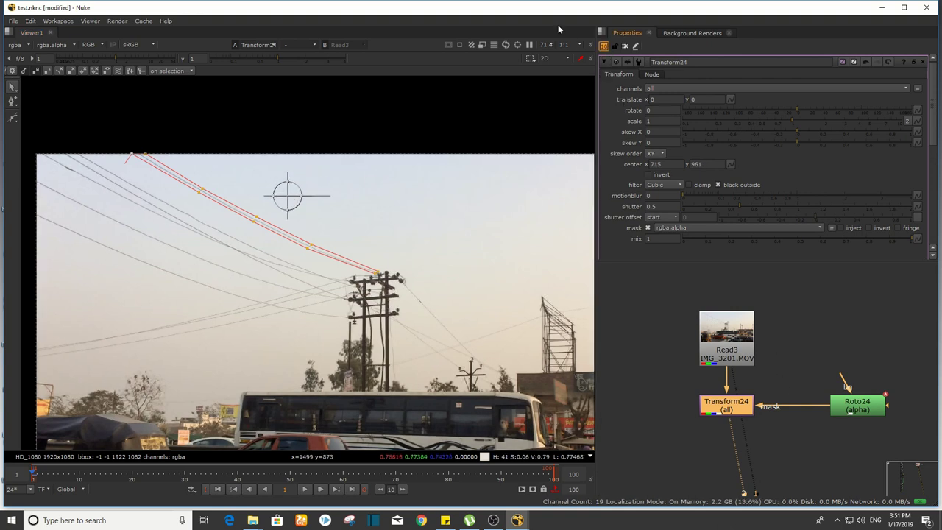
pyautogui.write('1')
pyautogui.press('Return')
# Step: Nudge the masked transform to translate x -9, y -9 so clean sky covers the topmost wire
pyautogui.moveTo(334, 190); pyautogui.dragTo(402, 208, button='middle')
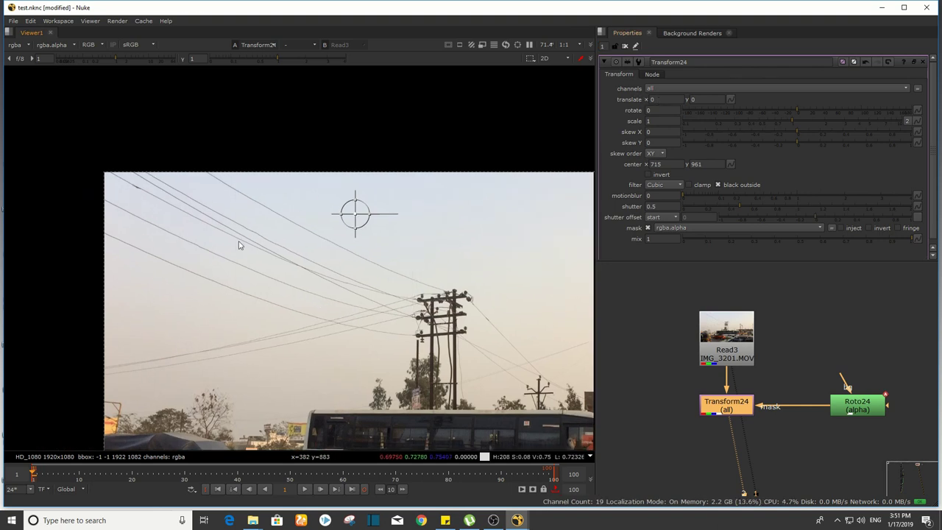
pyautogui.scroll(2, 272, 243)
pyautogui.press('Left')
pyautogui.press('Left')
pyautogui.press('Left')
pyautogui.press('Left')
pyautogui.press('Left')
pyautogui.press('Down')
pyautogui.press('Down')
pyautogui.press('Down')
pyautogui.press('Down')
pyautogui.press('Down')
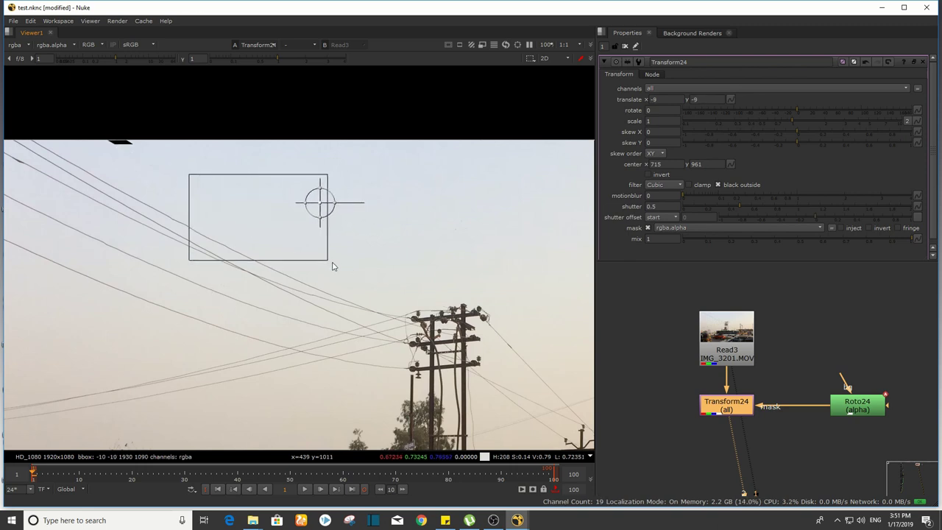
# Step: Compare the original Read3 with the transform's output and play the clip to check the topmost wire's removal
pyautogui.moveTo(333, 263); pyautogui.dragTo(333, 264)
pyautogui.click(740, 355)
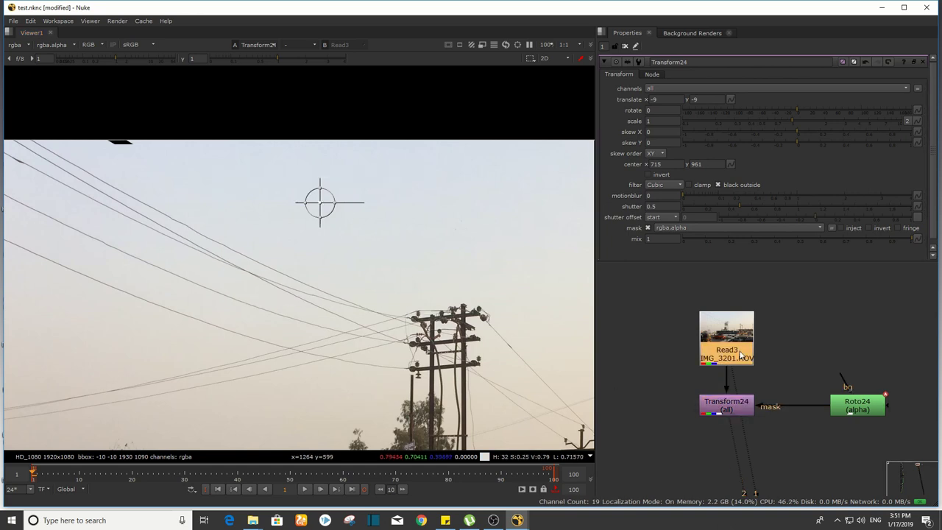
pyautogui.press('1')
pyautogui.click(740, 403)
pyautogui.press('2')
pyautogui.press('1')
pyautogui.press('2')
pyautogui.moveTo(433, 290); pyautogui.dragTo(432, 265, button='middle')
pyautogui.click(306, 488)
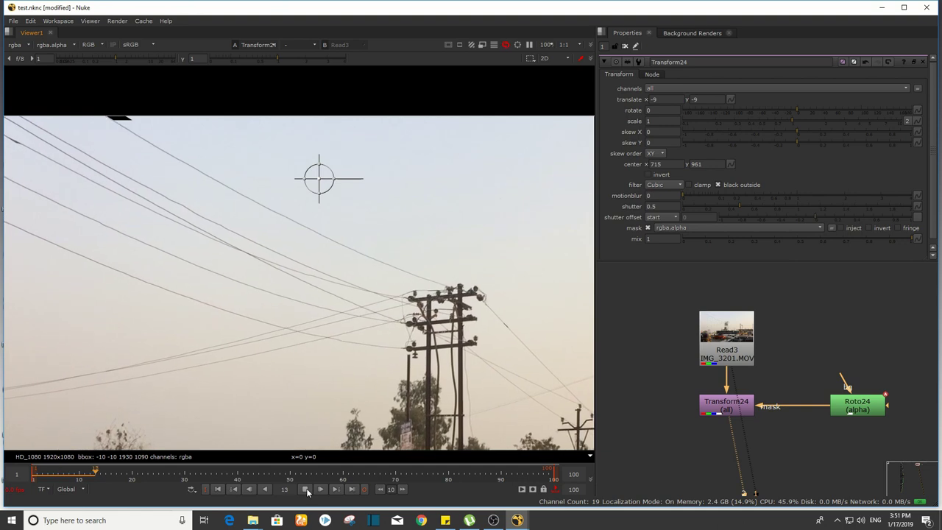
pyautogui.moveTo(139, 129); pyautogui.dragTo(468, 300)
pyautogui.click(306, 489)
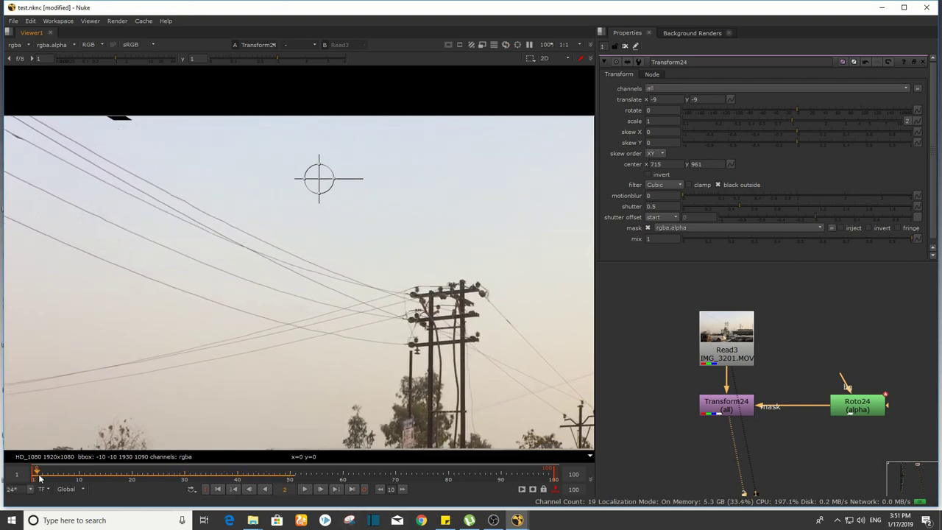
# Step: Open Roto24's properties over the Read3 footage, scrub to frame 45 to check the mask against the moving wire, and return to frame 1
pyautogui.click(857, 406)
pyautogui.doubleClick(858, 407)
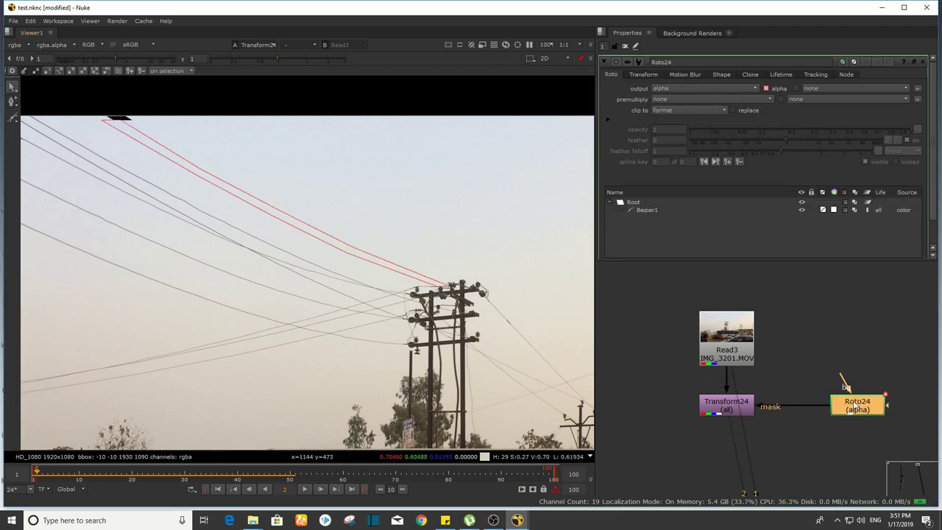
pyautogui.click(719, 345)
pyautogui.press('1')
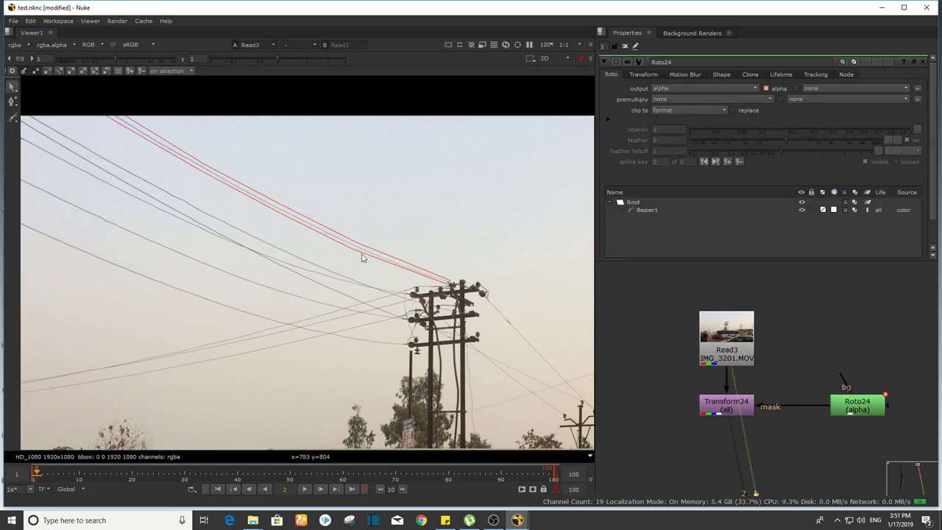
pyautogui.moveTo(58, 474); pyautogui.dragTo(265, 474)
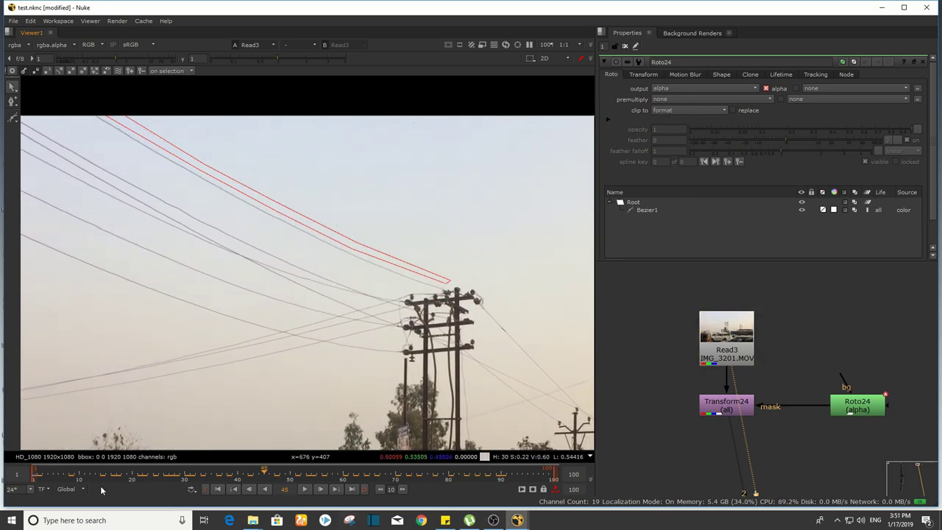
pyautogui.click(37, 474)
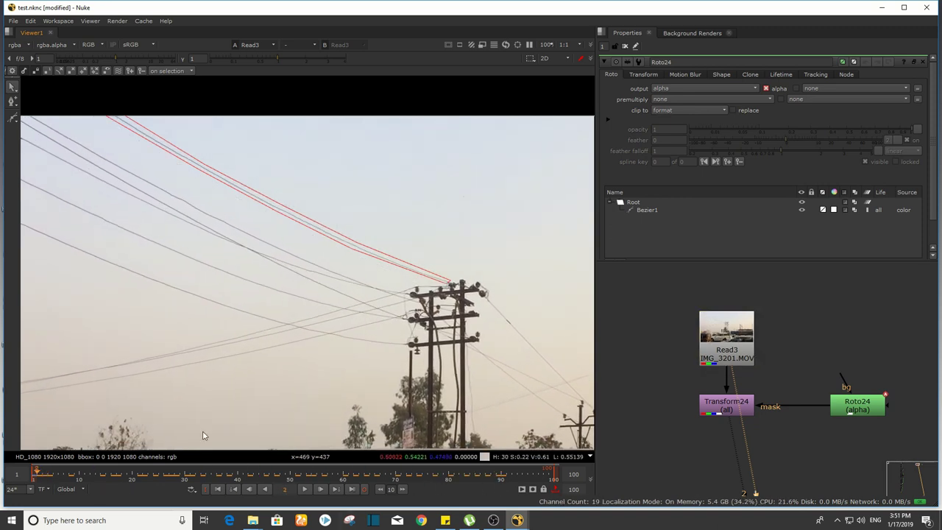
pyautogui.press('Left')
# Step: Add a Tracker node above Roto24 in the node graph
pyautogui.scroll(-3, 795, 353)
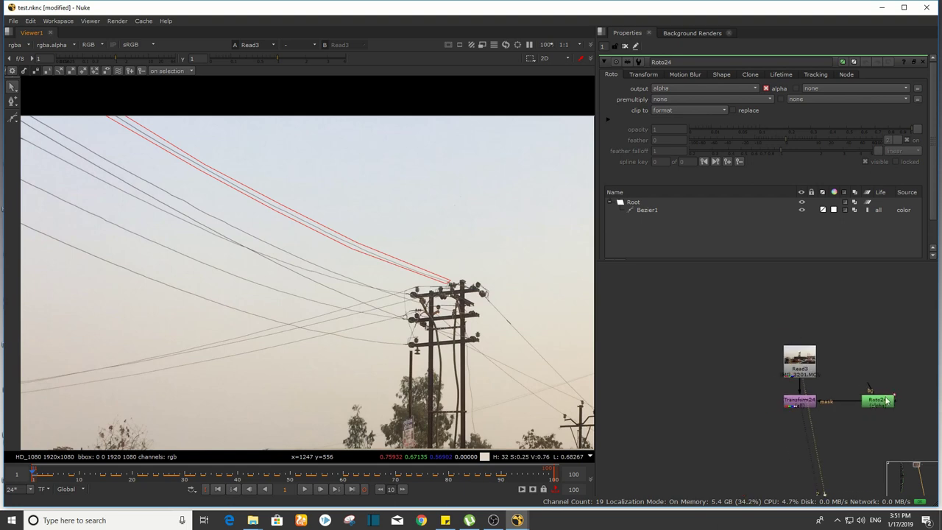
pyautogui.scroll(2, 830, 374)
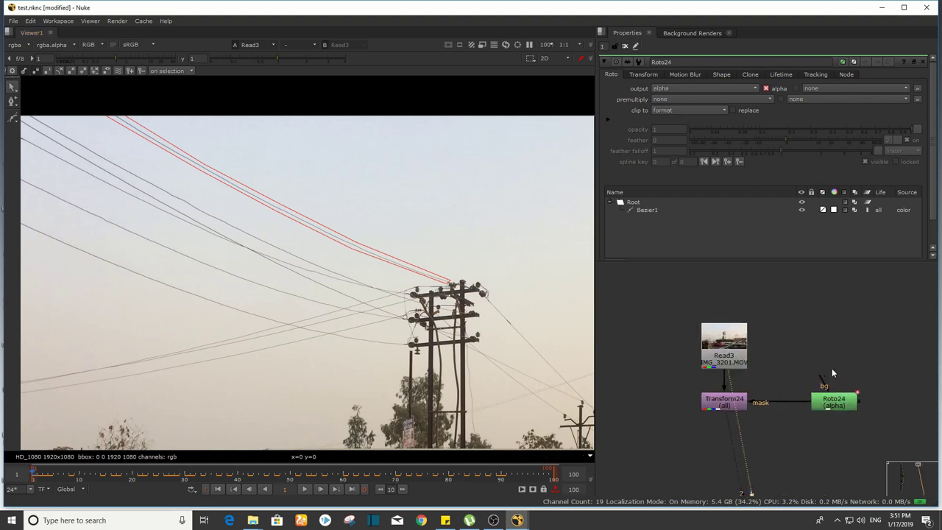
pyautogui.press('Tab')
pyautogui.write('tra')
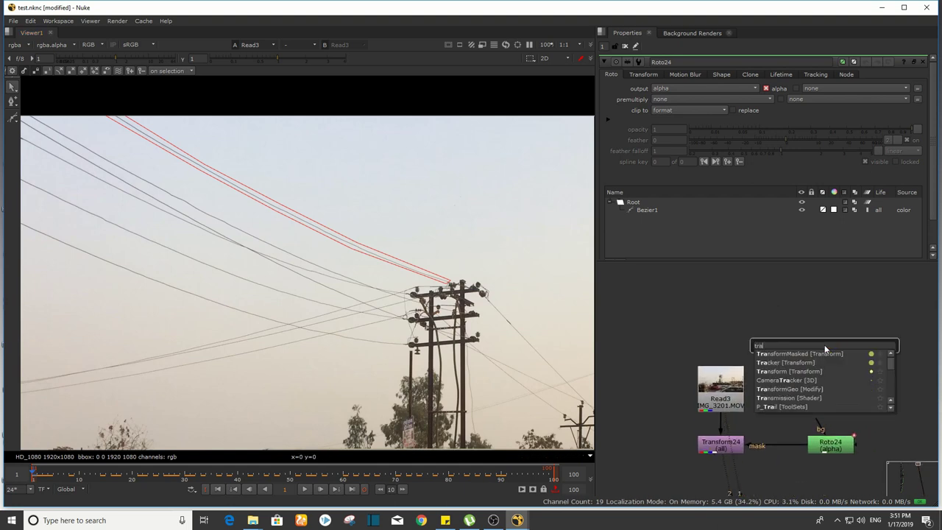
pyautogui.write('ck')
pyautogui.press('Down')
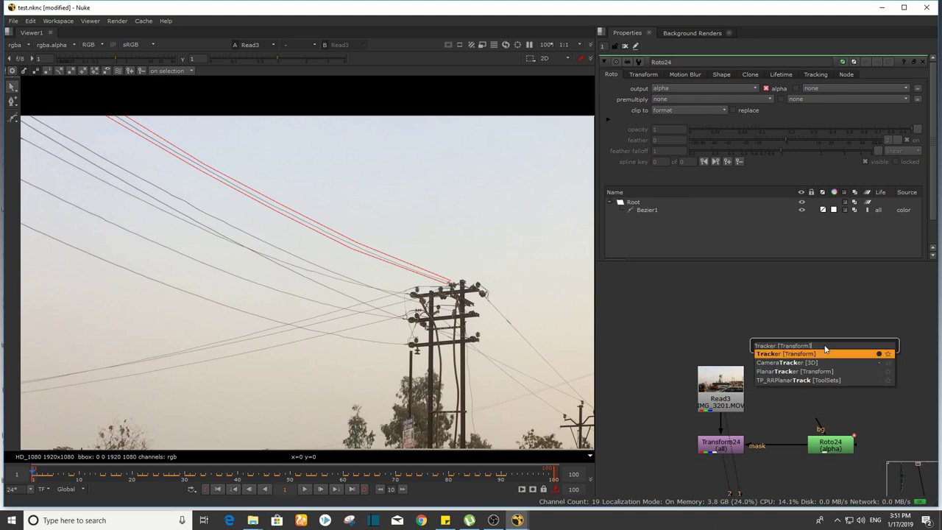
pyautogui.press('Return')
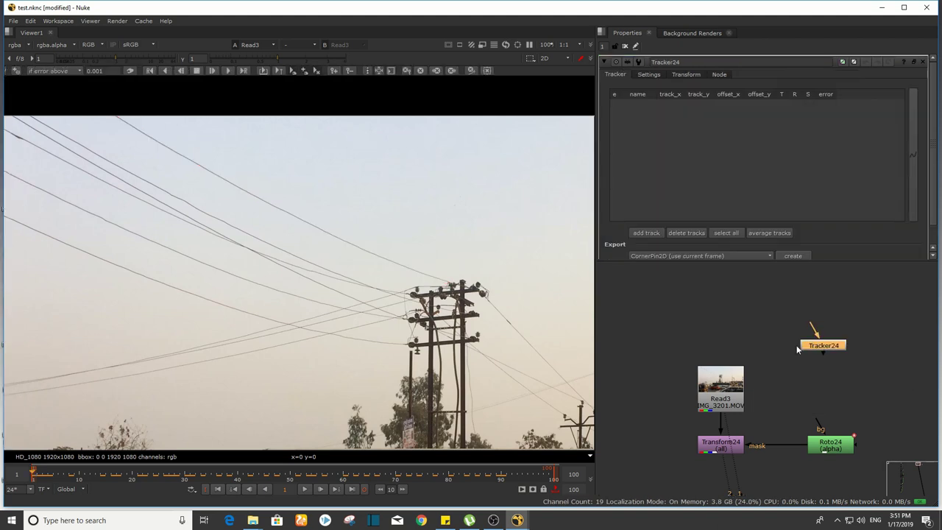
# Step: Add a track point on the utility pole just below its upper crossarm, at about x 993, y 713
pyautogui.scroll(5, 392, 346)
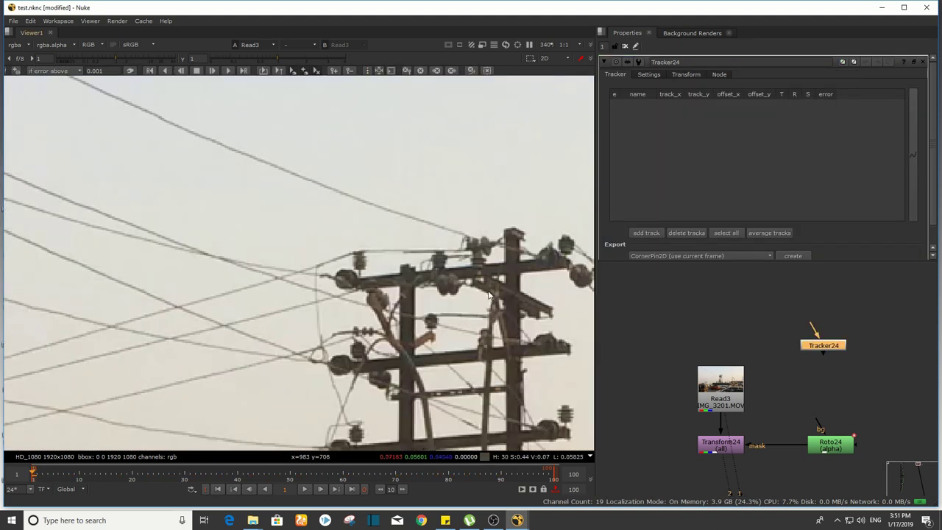
pyautogui.moveTo(361, 300); pyautogui.dragTo(287, 272, button='middle')
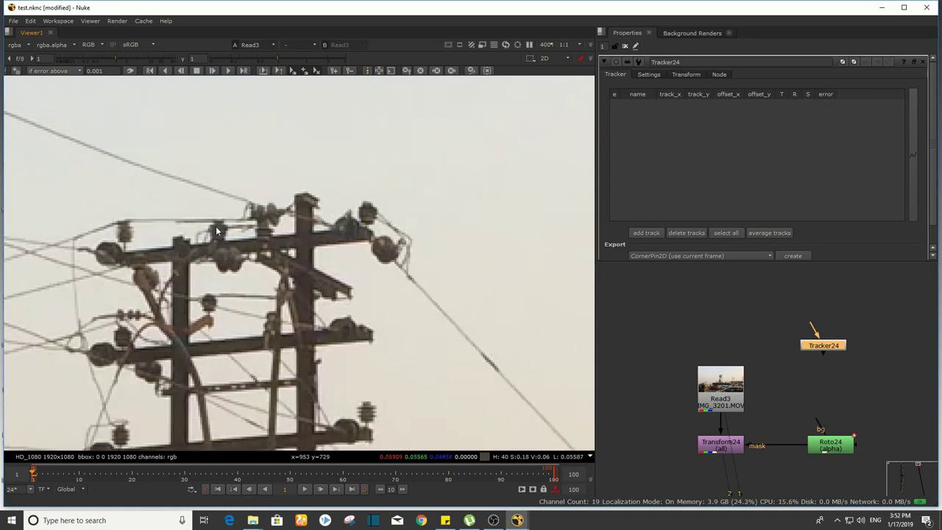
pyautogui.scroll(2, 309, 265)
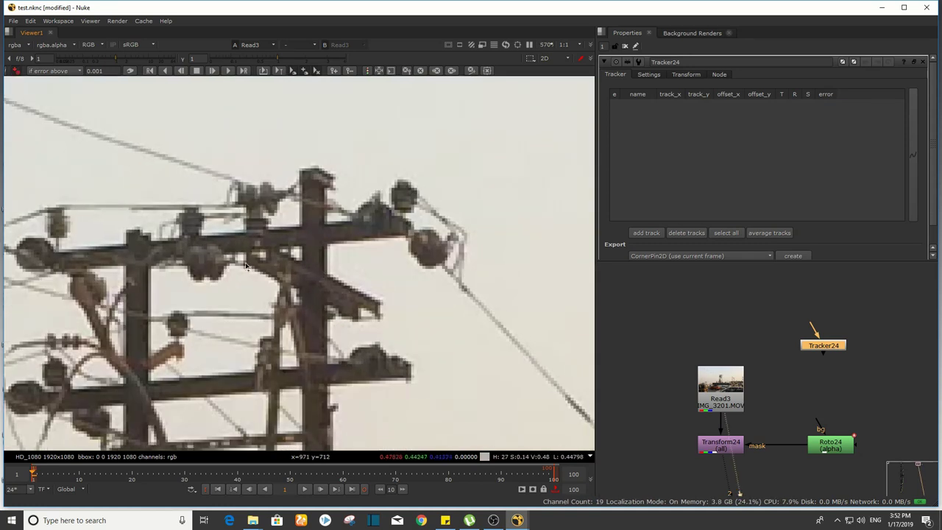
pyautogui.scroll(-3, 301, 262)
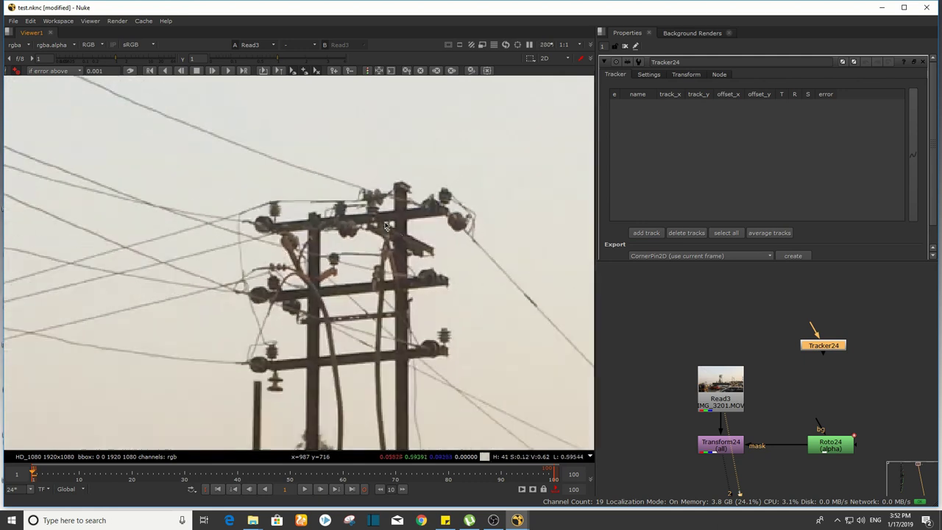
pyautogui.moveTo(403, 208); pyautogui.dragTo(376, 248, button='middle')
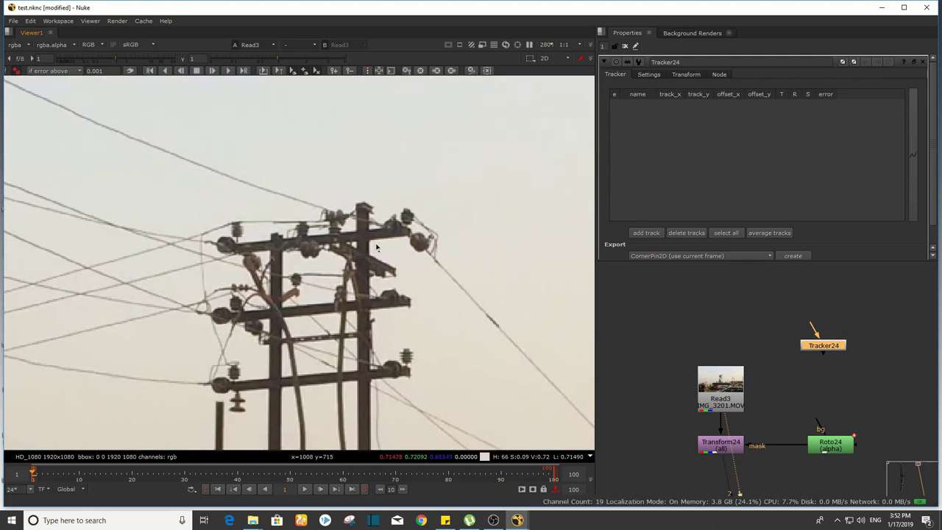
pyautogui.scroll(3, 361, 251)
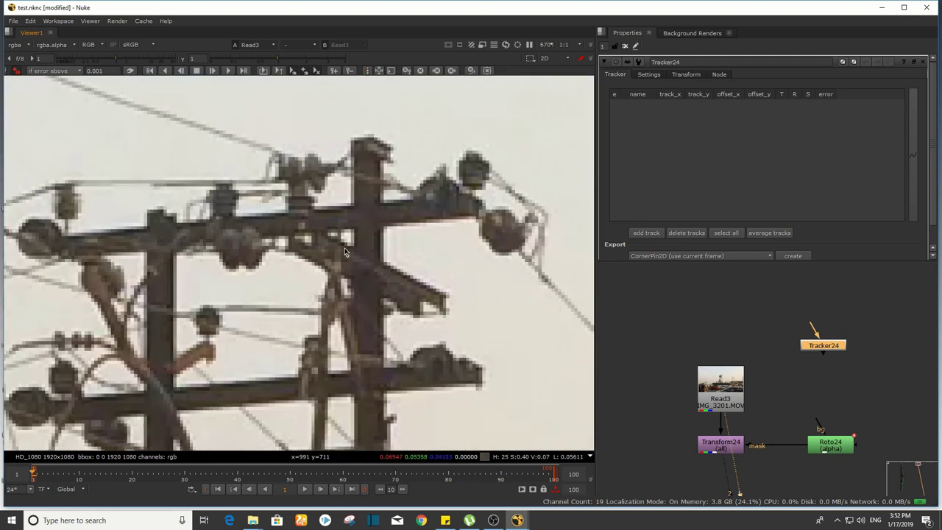
pyautogui.keyDown('ctrl'); pyautogui.keyDown('alt'); pyautogui.click(351, 248); pyautogui.keyUp('alt'); pyautogui.keyUp('ctrl')
pyautogui.scroll(-5, 378, 268)
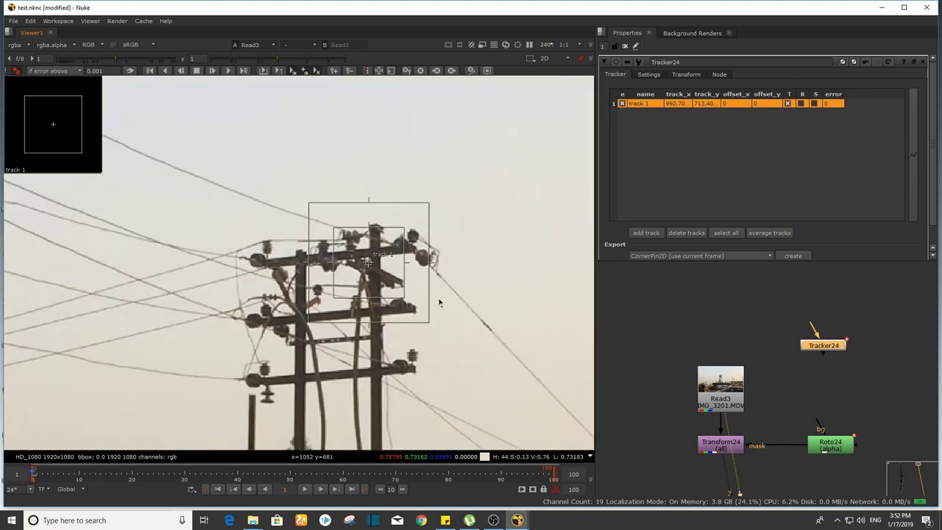
# Step: Place the Tracker node beside the transform node and connect its input to Read3
pyautogui.moveTo(823, 356); pyautogui.dragTo(687, 468)
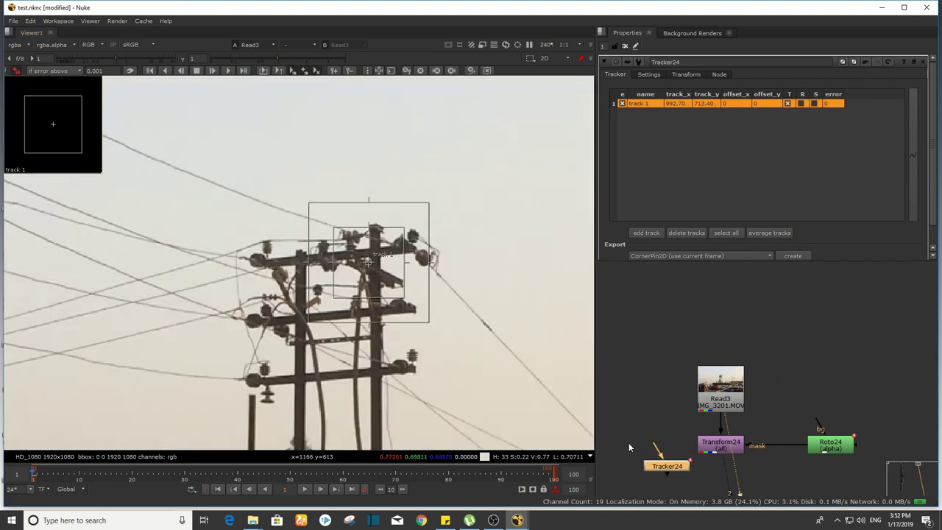
pyautogui.moveTo(726, 397); pyautogui.dragTo(727, 398)
pyautogui.moveTo(735, 453); pyautogui.dragTo(739, 428, button='middle')
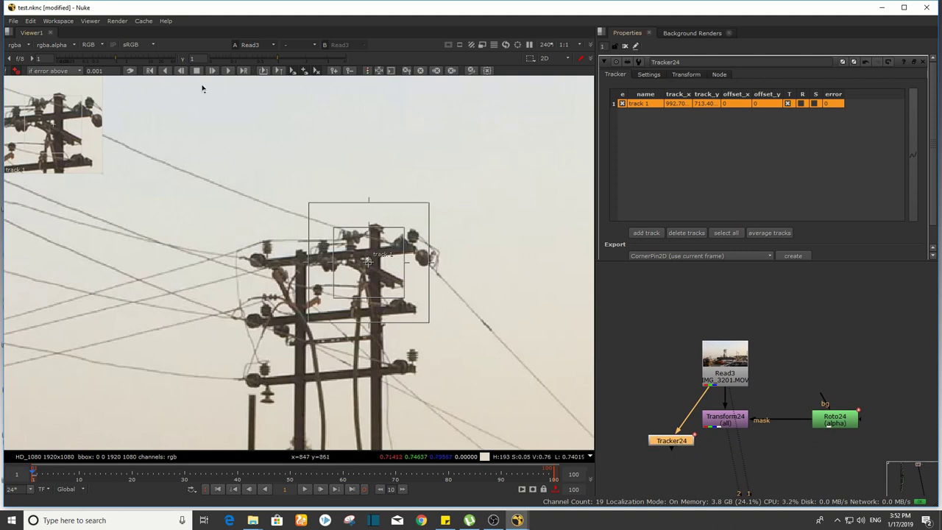
# Step: Track the pole point forward through the clip and stop tracking after it passes frame 100
pyautogui.click(228, 70)
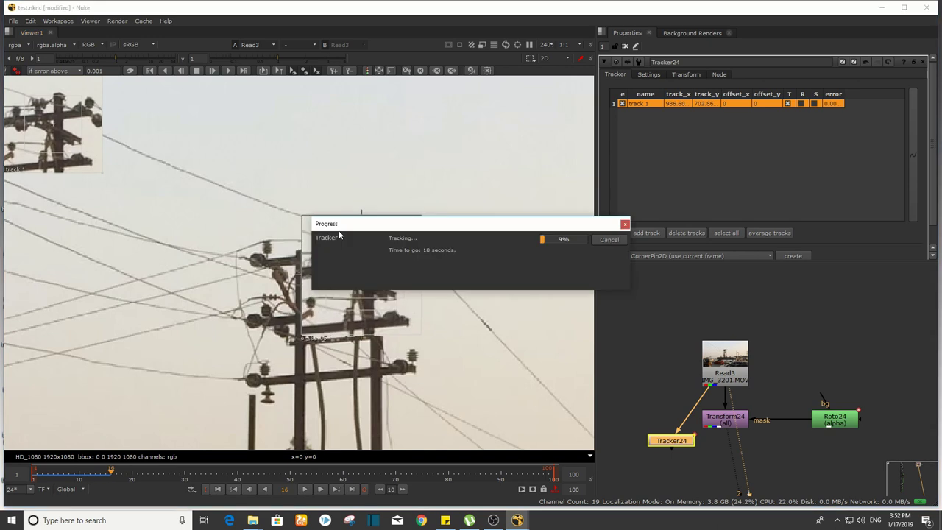
pyautogui.moveTo(462, 223); pyautogui.dragTo(428, 134)
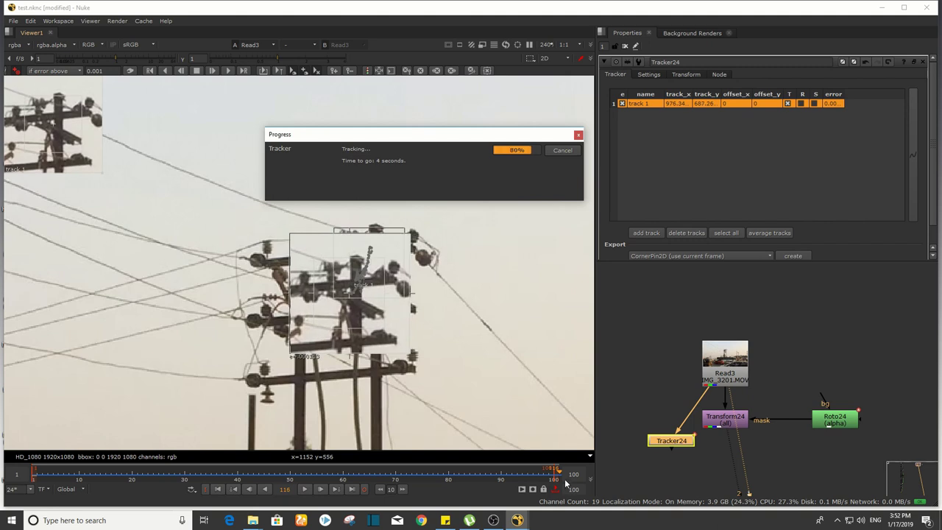
pyautogui.click(563, 150)
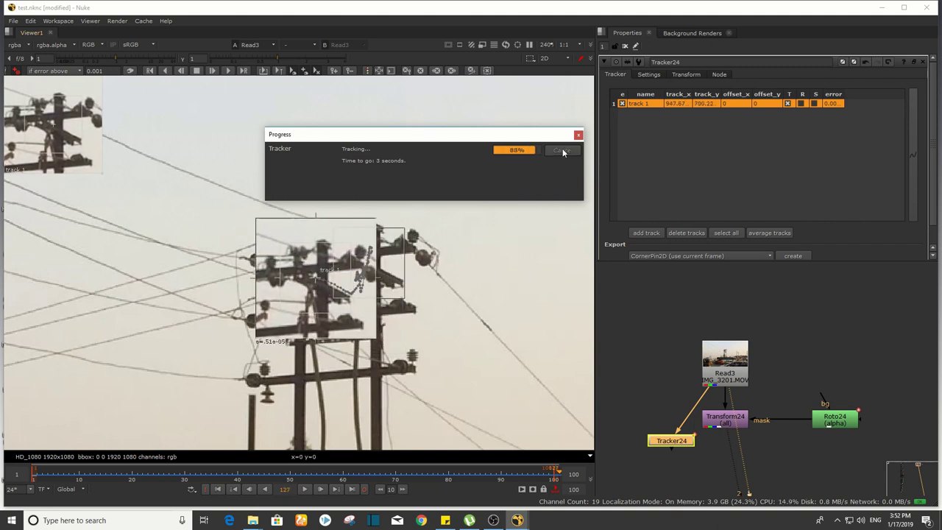
# Step: Scrub the tracked footage to check that the track point follows the pole, and go back to the start of the clip
pyautogui.click(522, 479)
pyautogui.moveTo(469, 481); pyautogui.dragTo(290, 486)
pyautogui.scroll(-7, 294, 368)
pyautogui.moveTo(324, 374); pyautogui.dragTo(352, 293, button='middle')
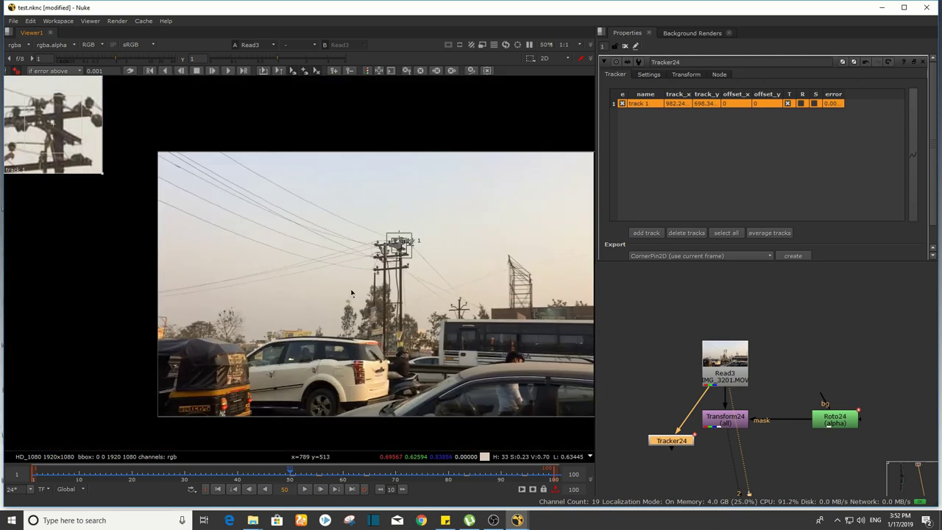
pyautogui.click(97, 479)
pyautogui.click(51, 476)
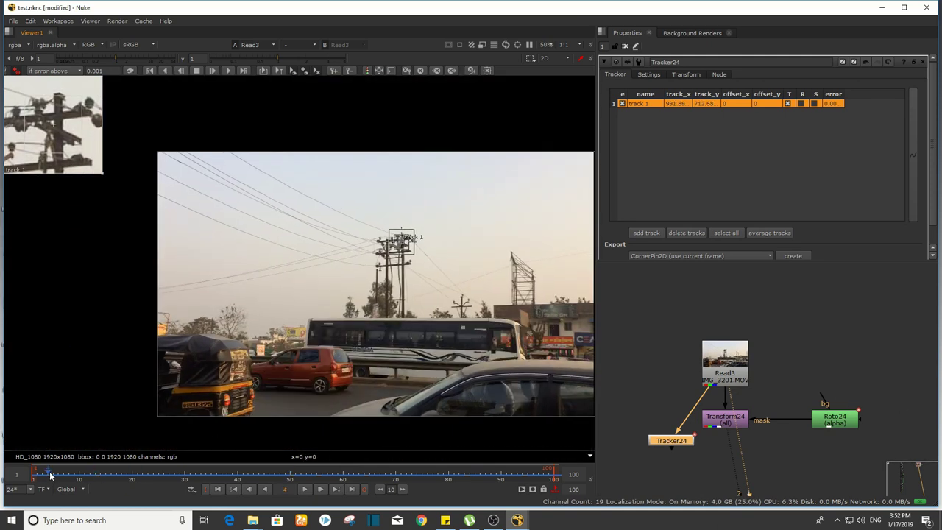
pyautogui.press('Left')
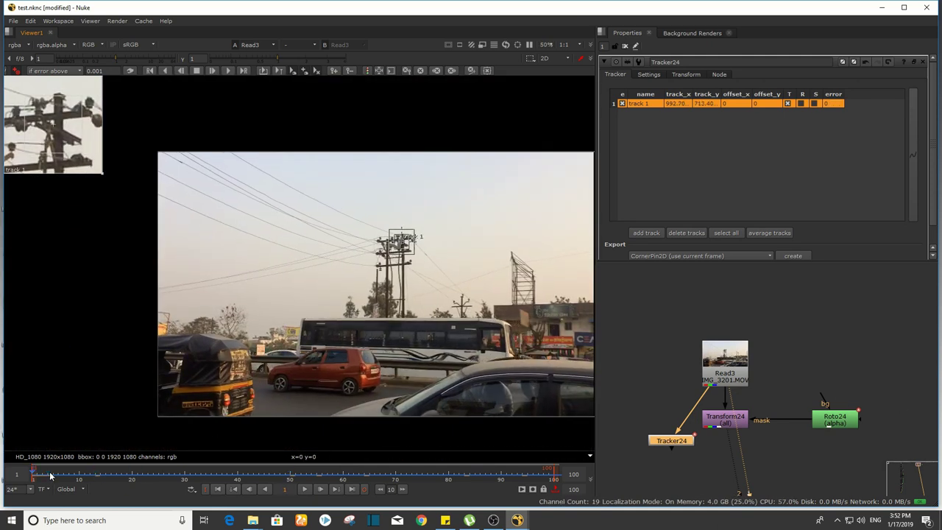
pyautogui.press('Left')
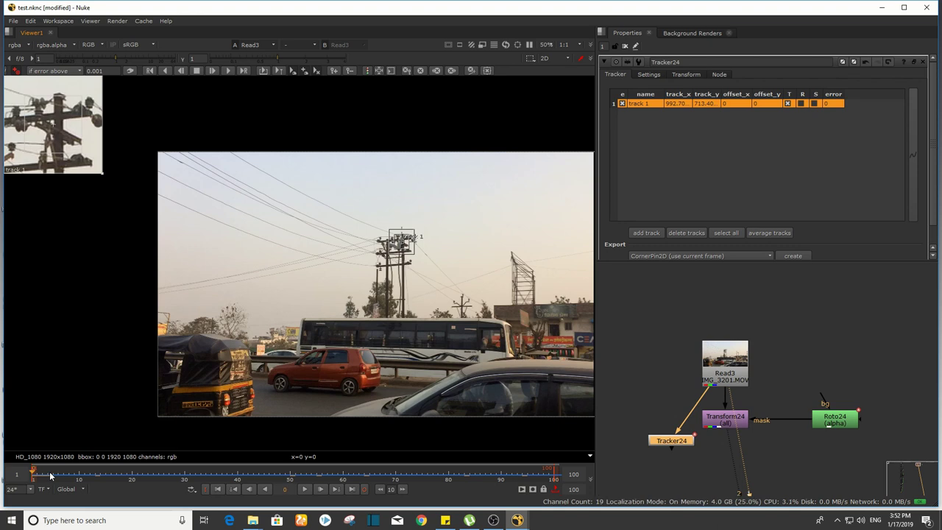
# Step: Disconnect Tracker24 from Read3, insert it between Roto24 and the mask input of Transform24, and line the pair up beside the transform
pyautogui.moveTo(720, 387); pyautogui.dragTo(713, 354, button='middle')
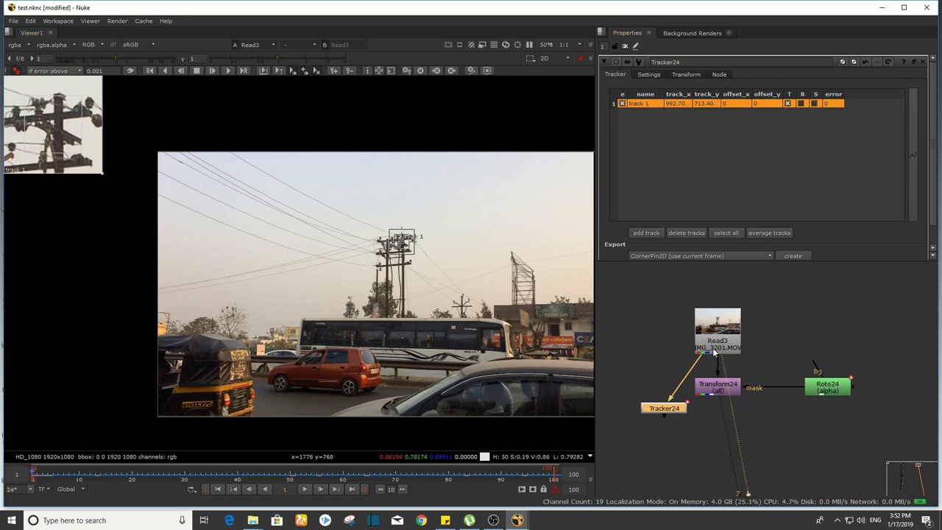
pyautogui.moveTo(702, 360); pyautogui.dragTo(845, 411)
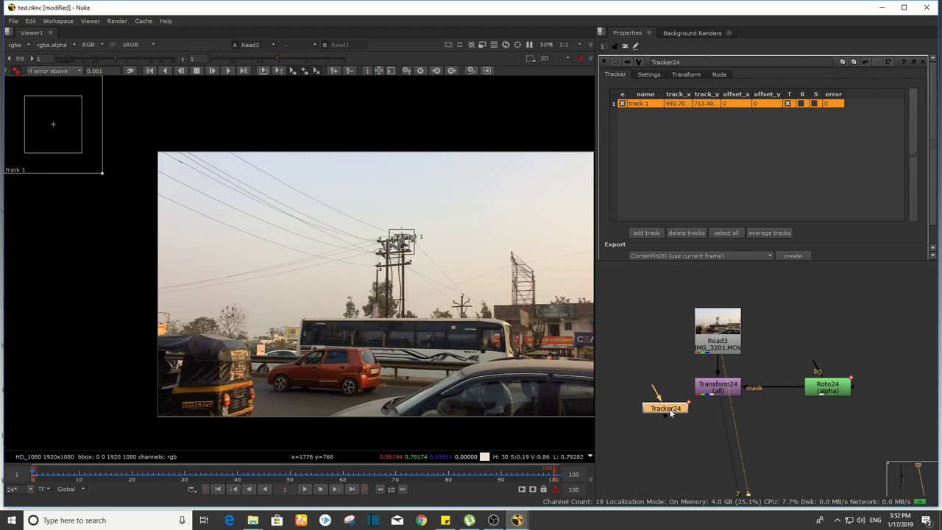
pyautogui.moveTo(670, 413); pyautogui.dragTo(835, 411)
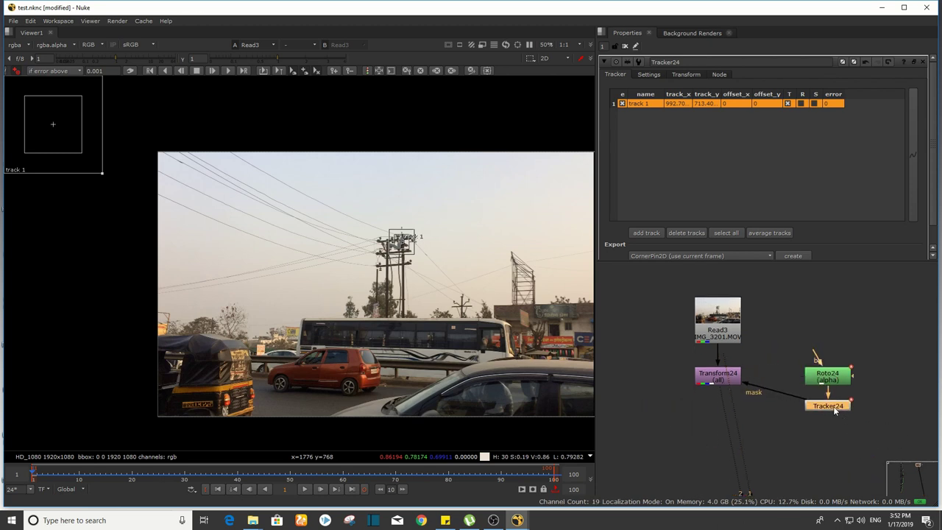
pyautogui.moveTo(789, 353); pyautogui.dragTo(887, 440)
pyautogui.moveTo(833, 407); pyautogui.dragTo(823, 381)
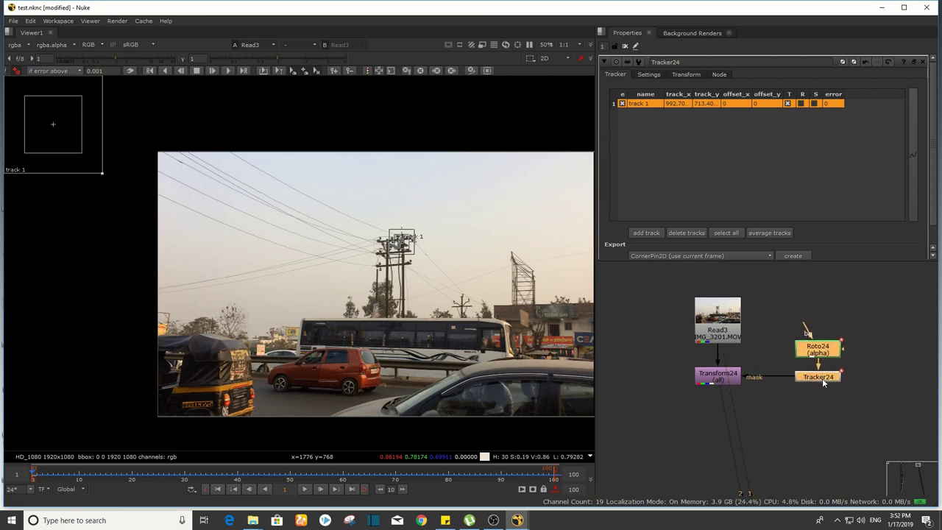
# Step: Set the transform mode of Tracker24 to match-move
pyautogui.click(686, 75)
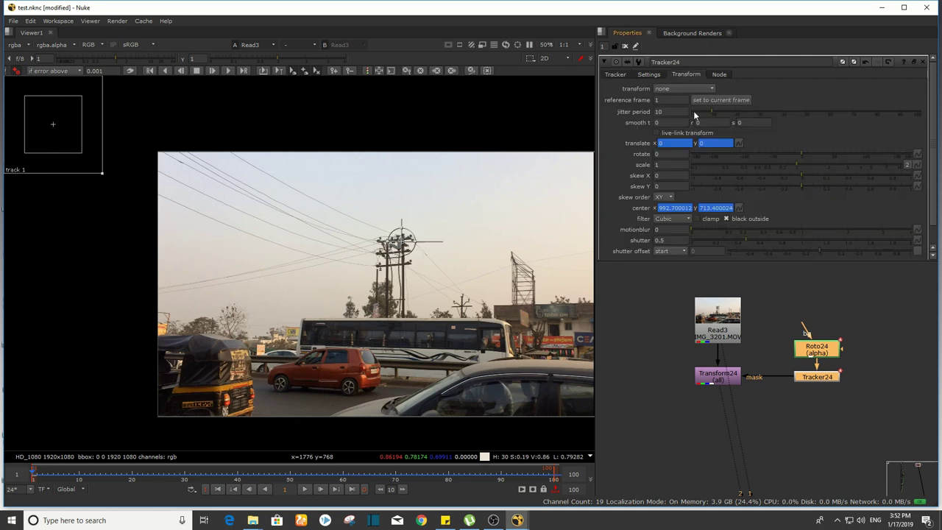
pyautogui.click(690, 89)
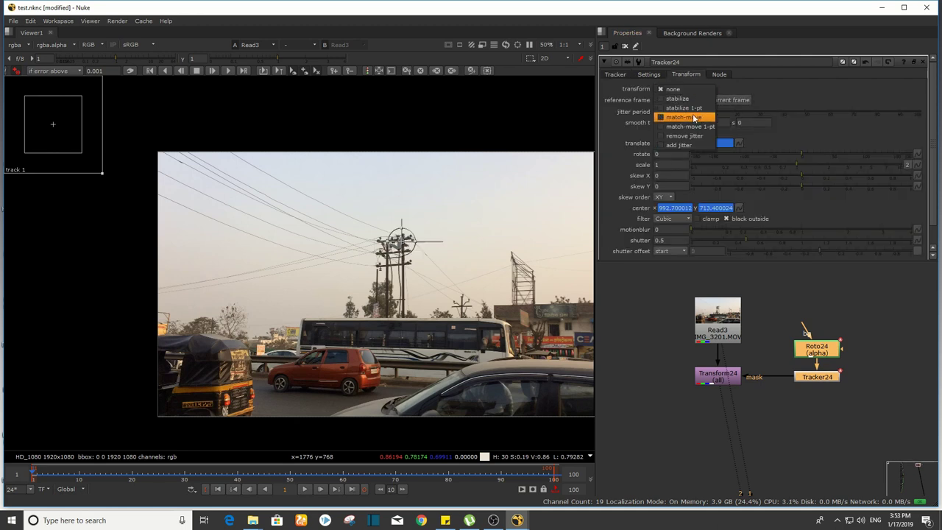
pyautogui.click(694, 118)
# Step: View the Transform24 output with all node properties closed, and play the clip to check the tracked wire removal
pyautogui.moveTo(711, 332); pyautogui.dragTo(728, 397, button='middle')
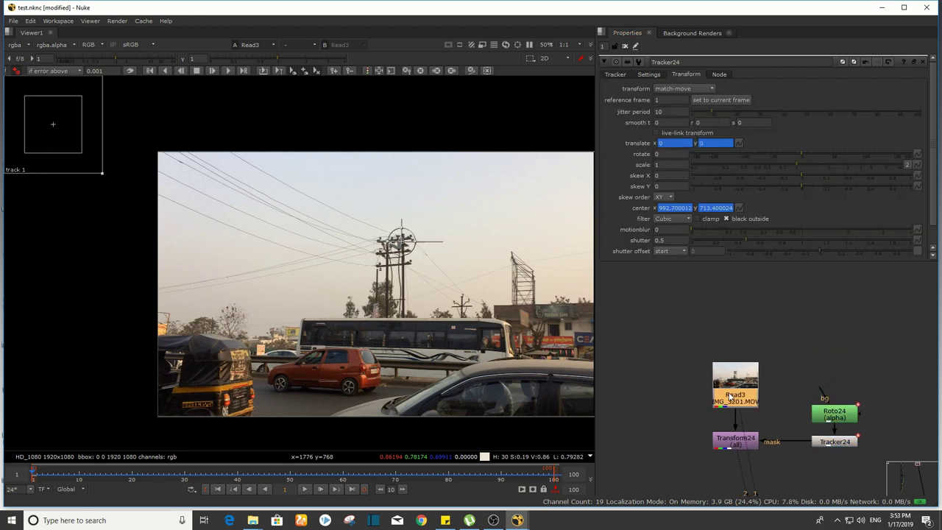
pyautogui.click(736, 439)
pyautogui.press('1')
pyautogui.click(662, 435)
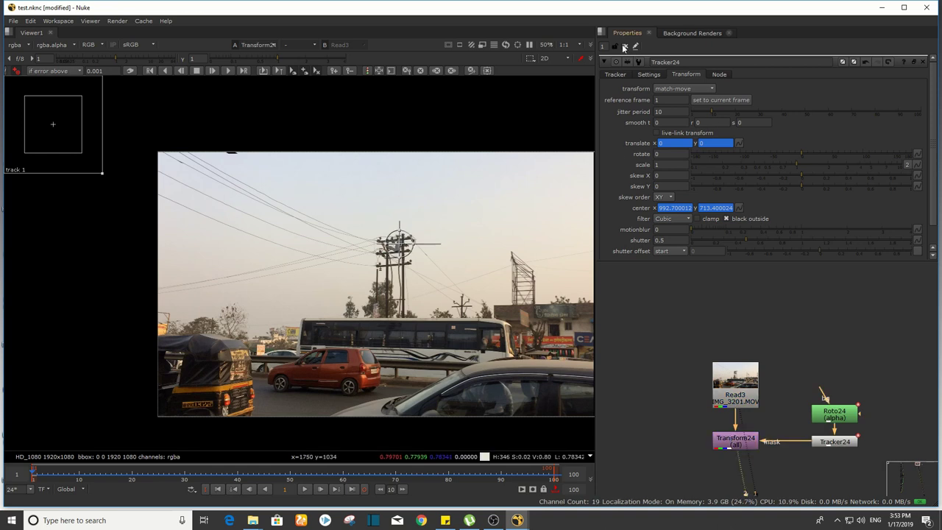
pyautogui.click(624, 46)
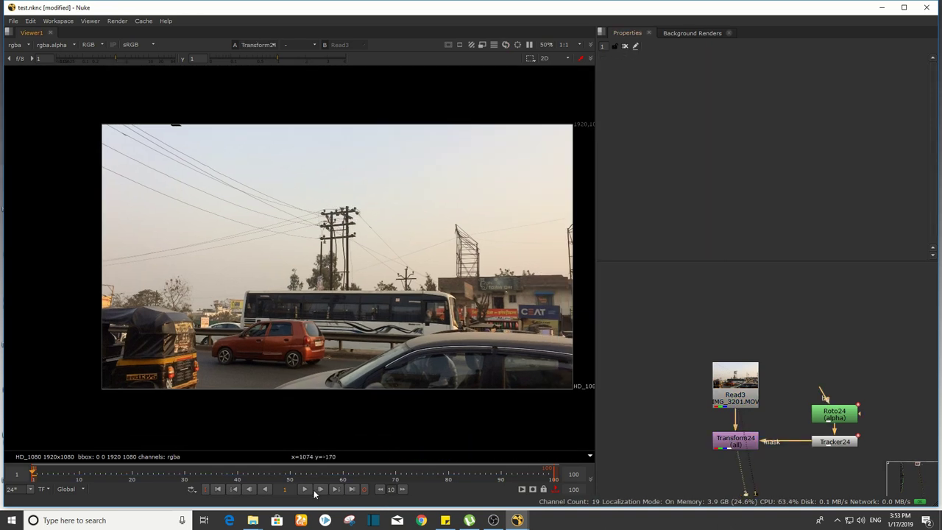
pyautogui.click(316, 490)
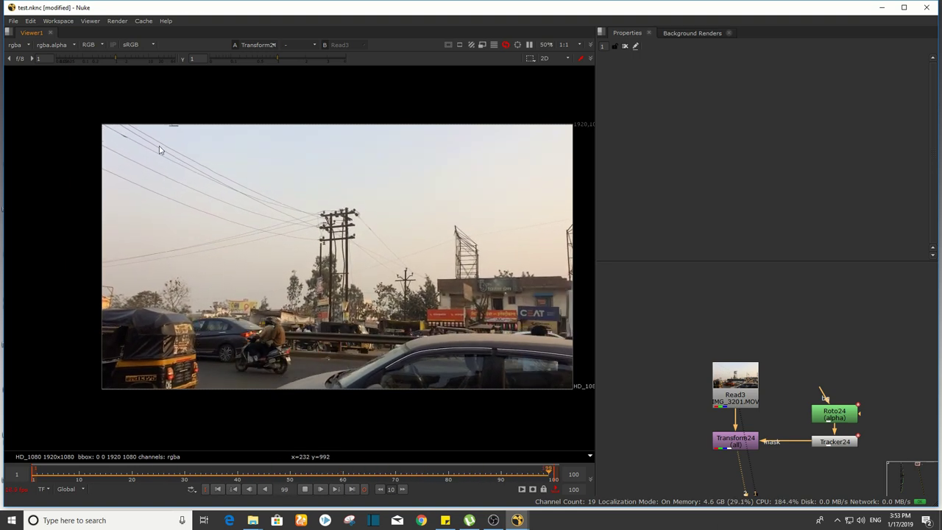
pyautogui.scroll(5, 159, 150)
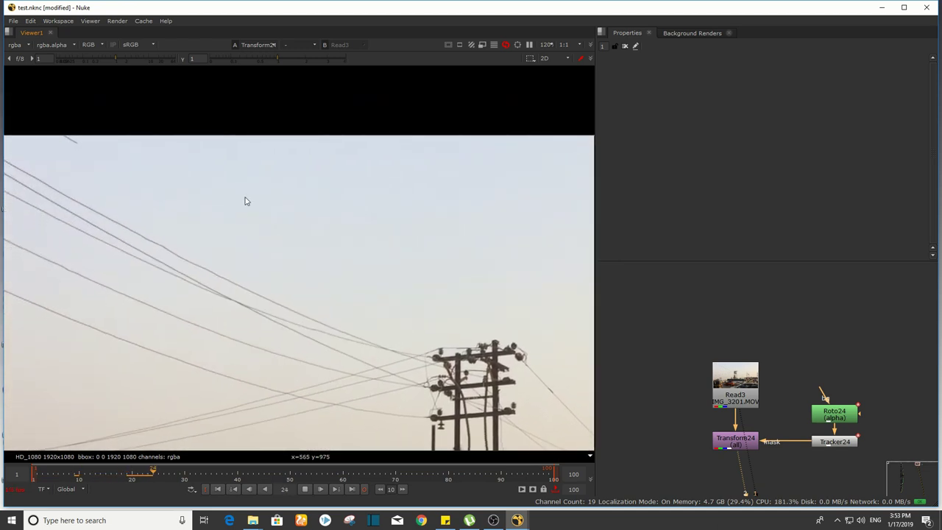
pyautogui.scroll(-5, 254, 204)
pyautogui.click(304, 489)
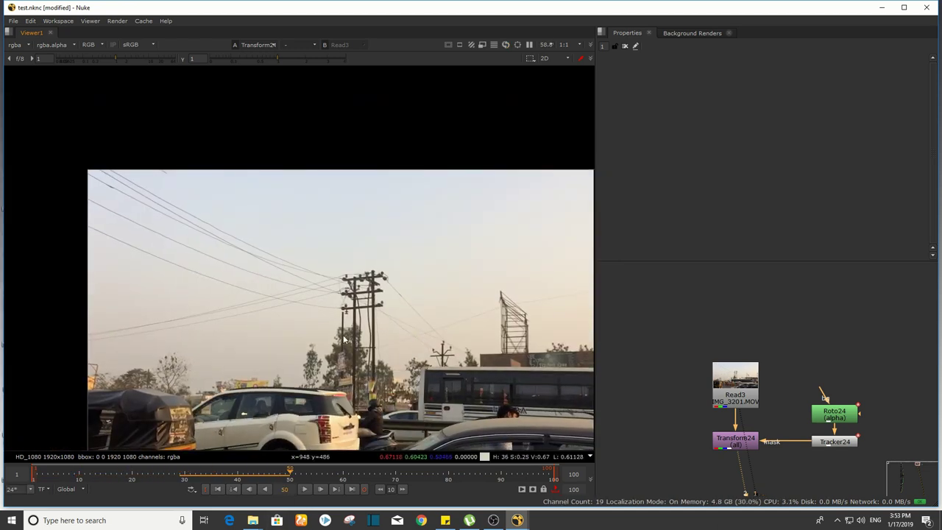
# Step: Return to frame 1 and add a new Roto node below Tracker24
pyautogui.click(50, 488)
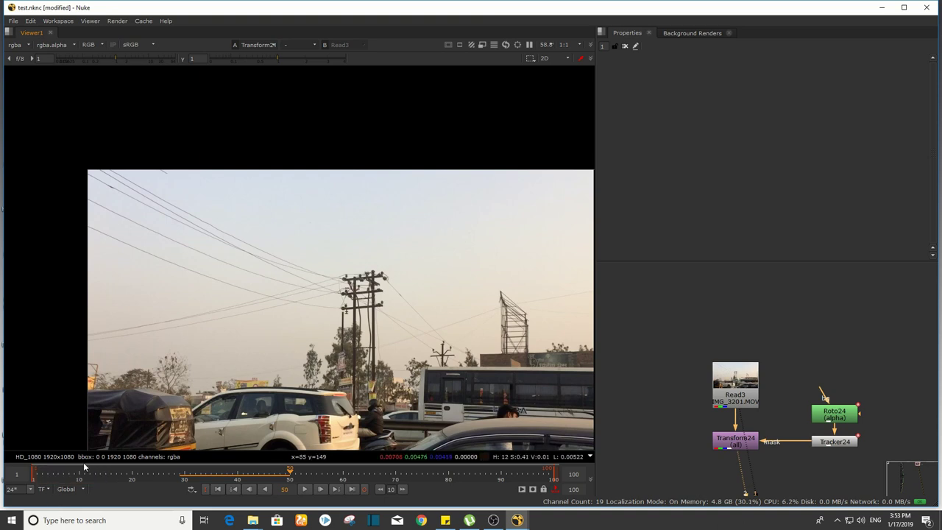
pyautogui.click(56, 477)
pyautogui.press('Left')
pyautogui.press('Left')
pyautogui.press('Left')
pyautogui.press('Left')
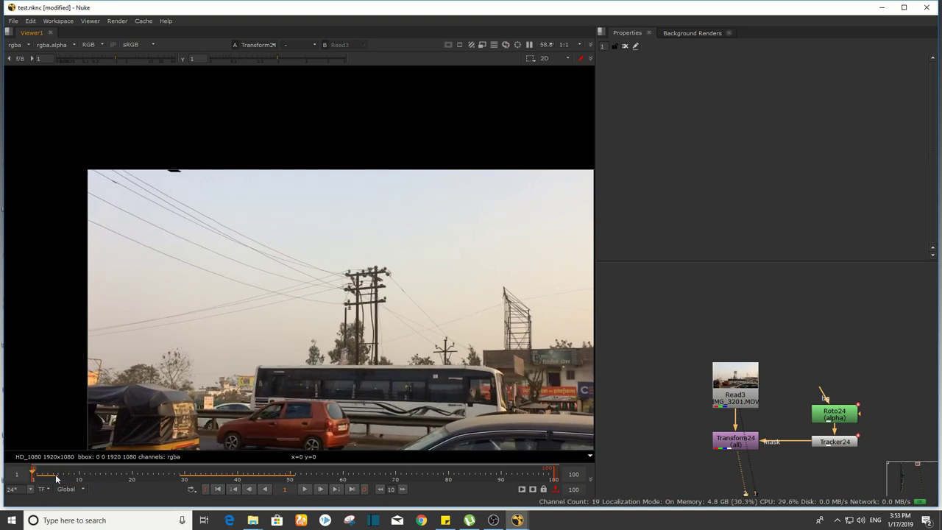
pyautogui.scroll(-2, 861, 371)
pyautogui.moveTo(796, 449); pyautogui.dragTo(744, 383, button='middle')
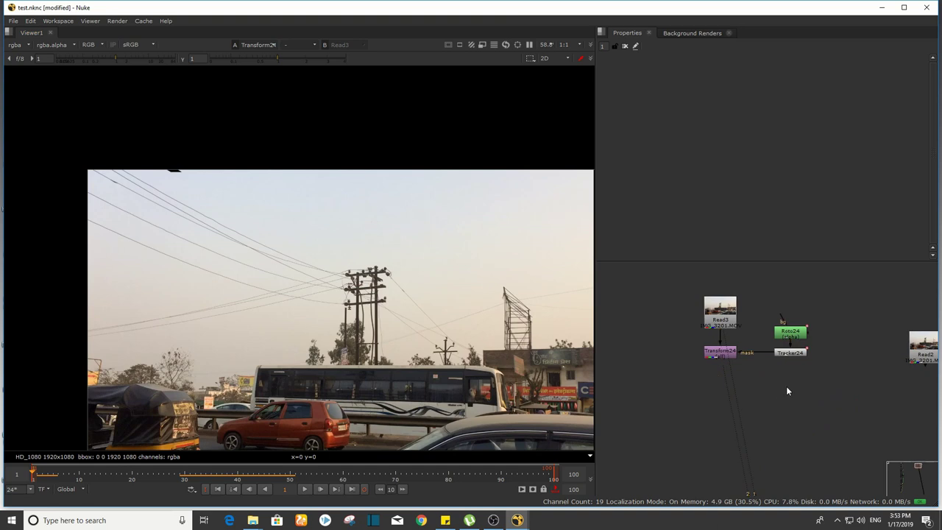
pyautogui.press('o')
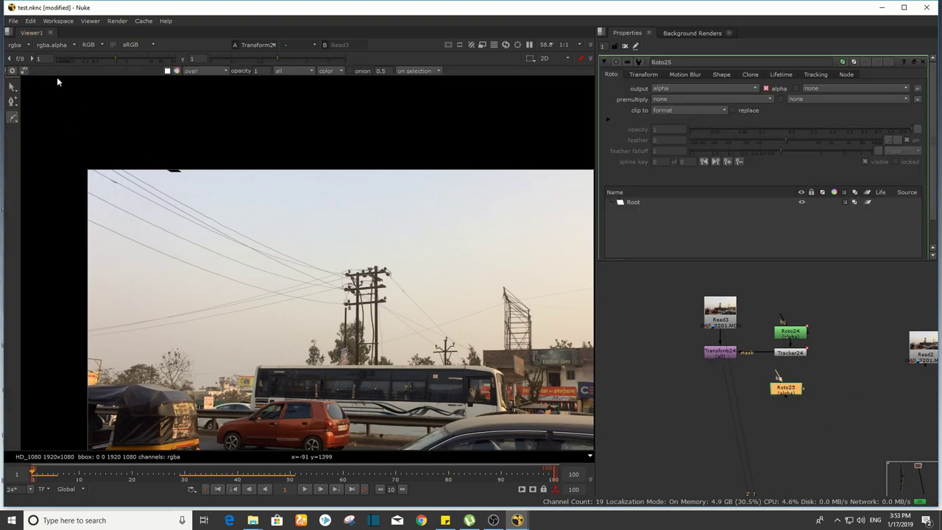
# Step: Draw a closed Bezier mask tightly around the uppermost remaining wire, from the top edge of the frame to just before the pole
pyautogui.scroll(5, 50, 165)
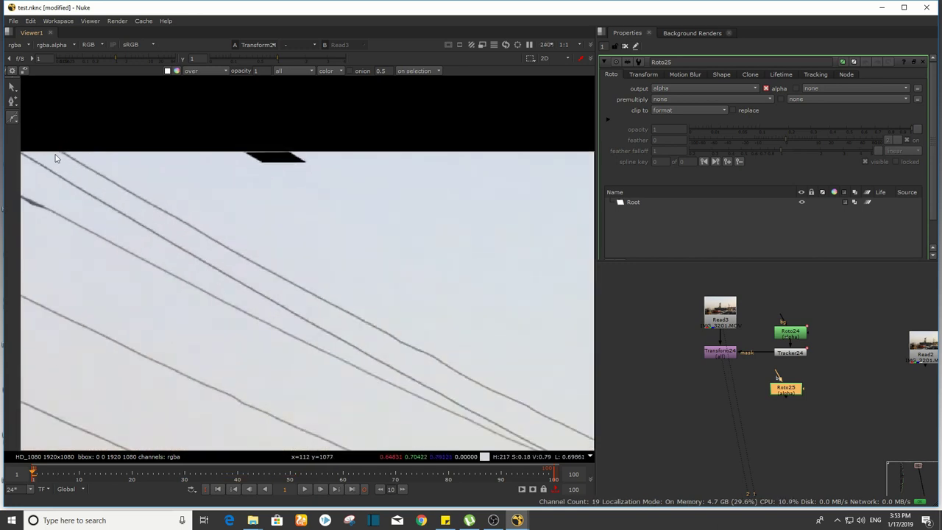
pyautogui.click(70, 169)
pyautogui.scroll(-3, 316, 270)
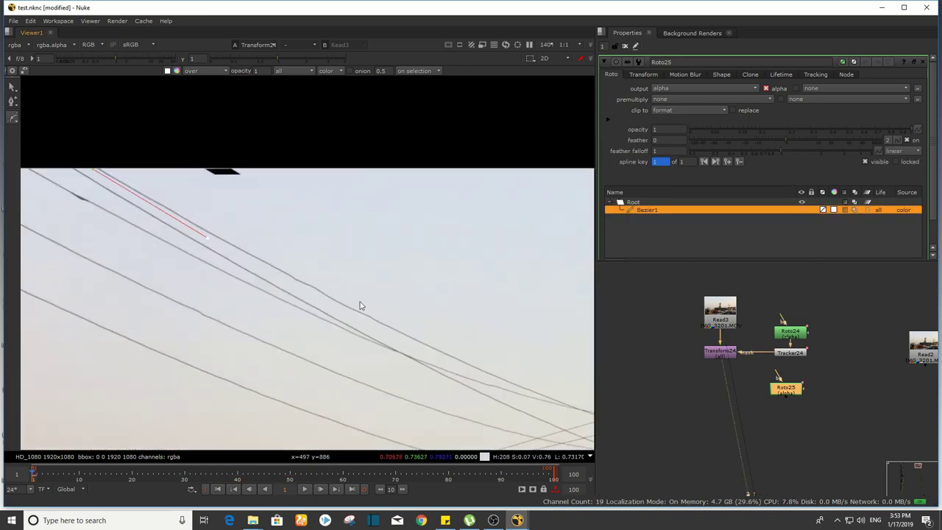
pyautogui.click(212, 215)
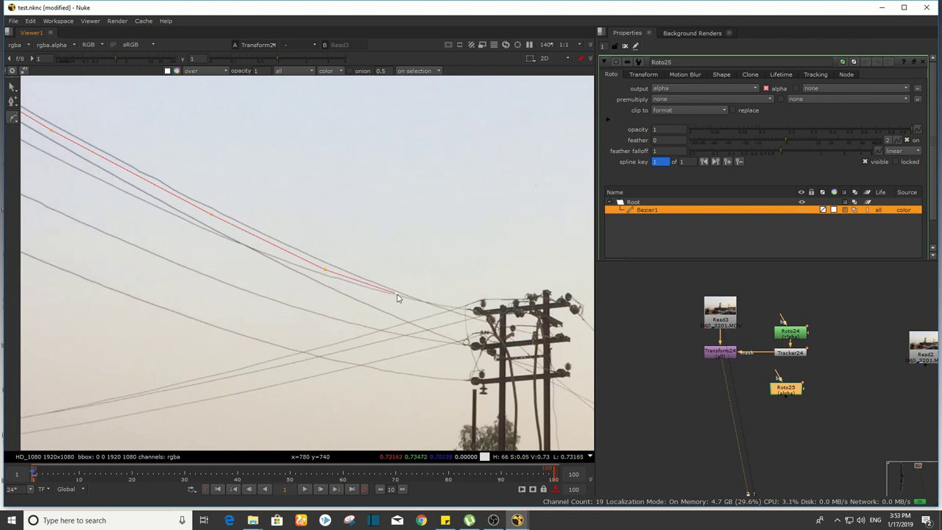
pyautogui.moveTo(315, 244); pyautogui.dragTo(430, 276, button='middle')
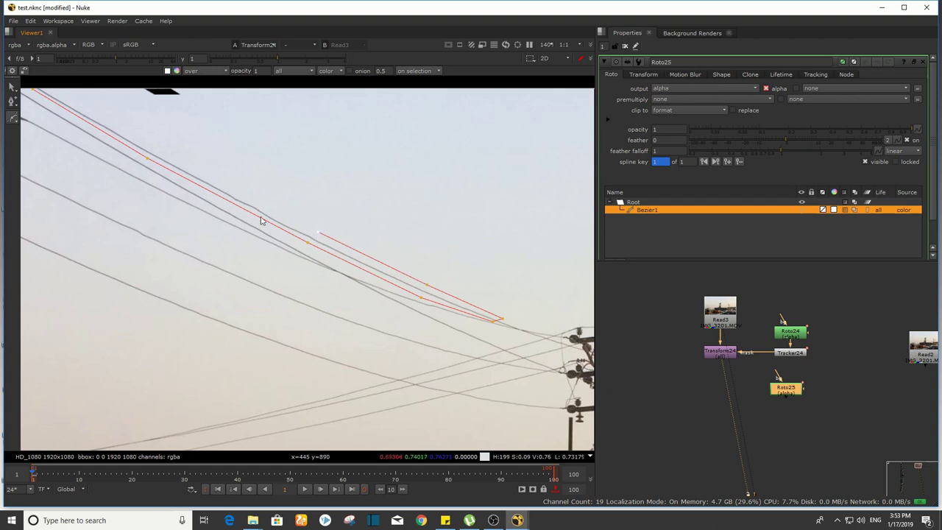
pyautogui.moveTo(173, 166); pyautogui.dragTo(321, 237, button='middle')
pyautogui.click(272, 194)
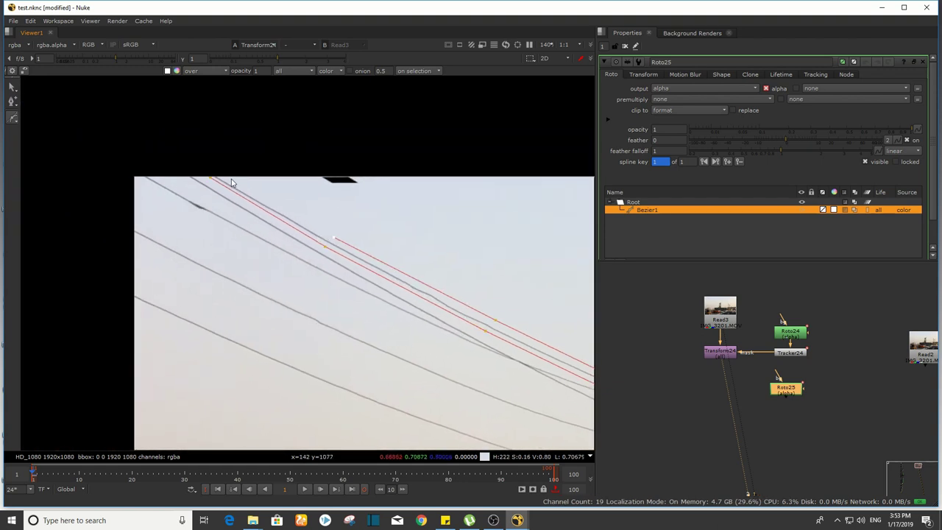
pyautogui.press('q')
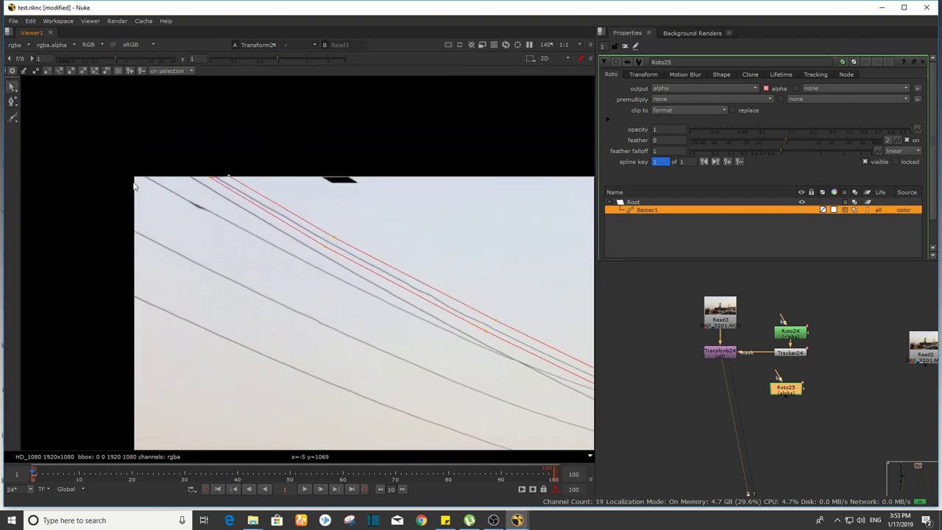
pyautogui.scroll(-3, 352, 226)
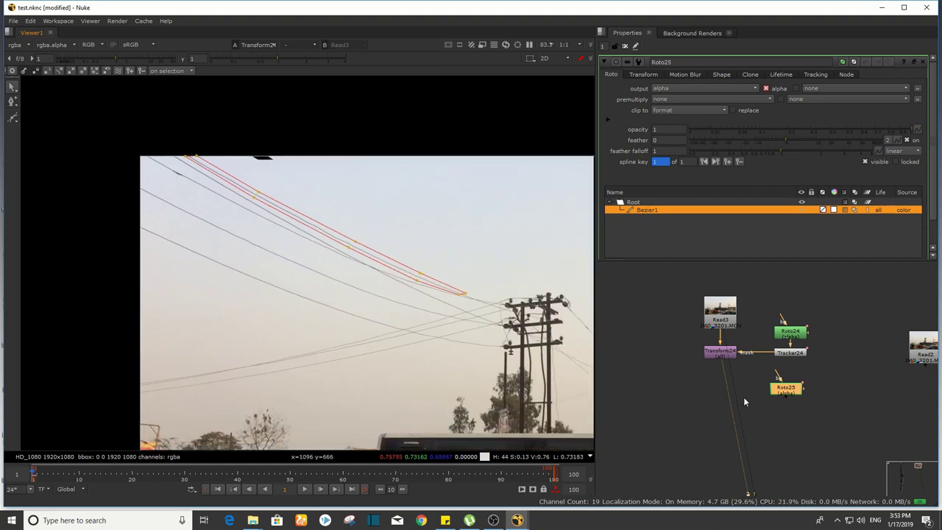
pyautogui.middleClick(814, 390)
pyautogui.moveTo(864, 293); pyautogui.dragTo(661, 432, button='middle')
pyautogui.scroll(7, 662, 433)
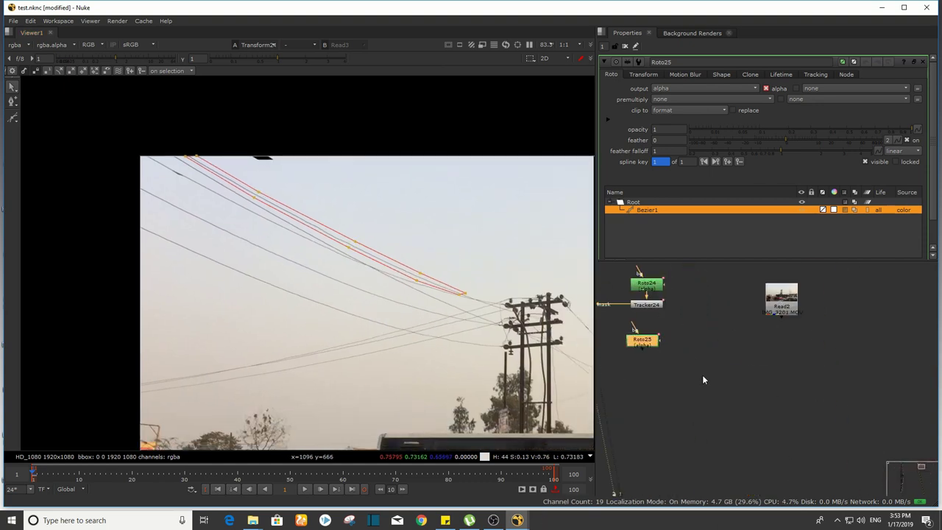
pyautogui.moveTo(703, 377); pyautogui.dragTo(746, 409, button='middle')
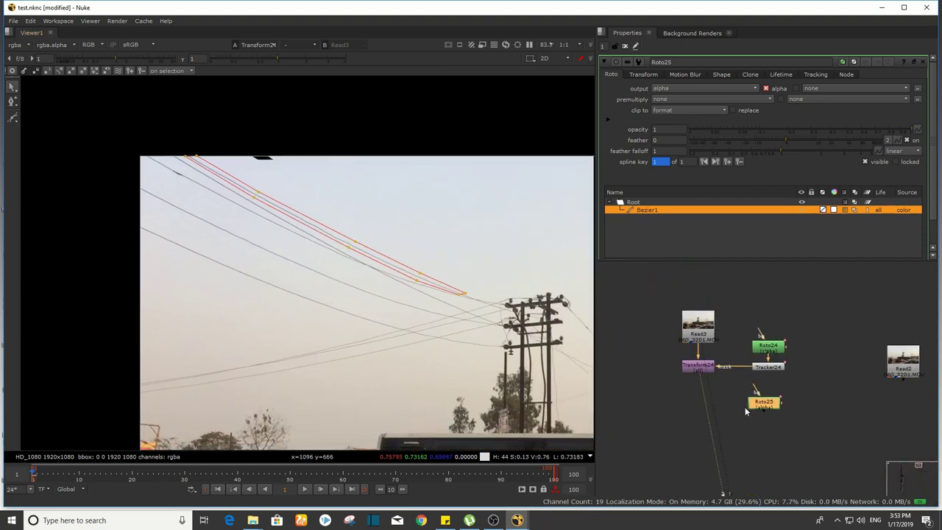
pyautogui.click(695, 366)
pyautogui.press('Tab')
pyautogui.write('tracker')
pyautogui.press('Return')
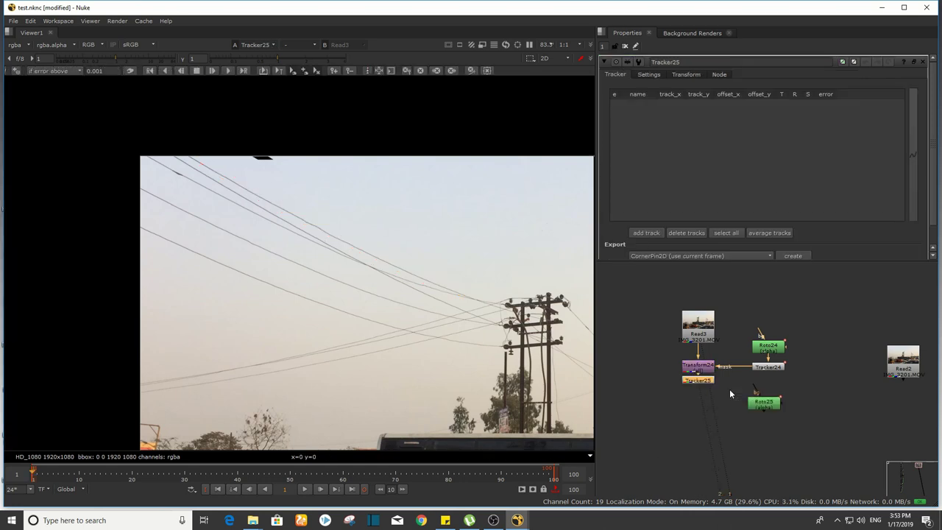
pyautogui.press('Delete')
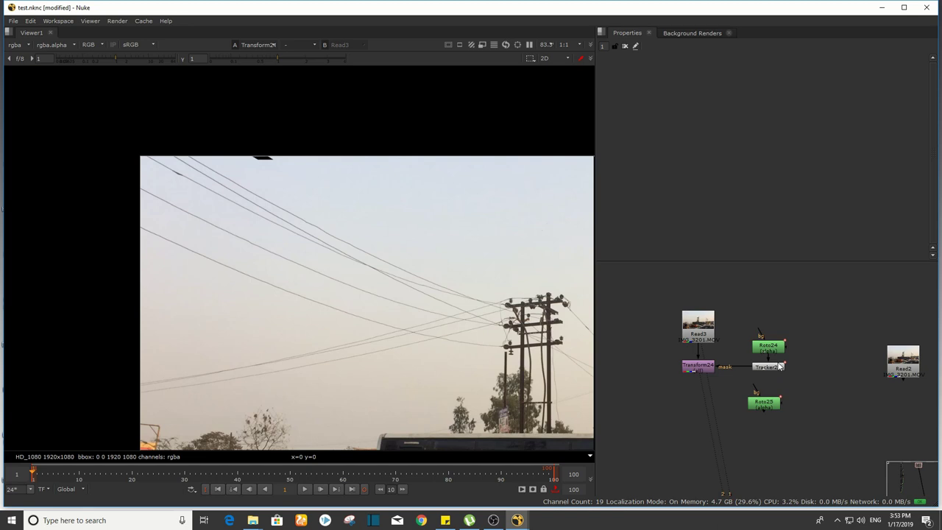
# Step: Paste a copy of Tracker24 beneath Roto25, and add a TransformMasked node after Transform24 with the copied tracker feeding its mask
pyautogui.hotkey('ctrl', 'v')
pyautogui.click(803, 433)
pyautogui.press('Tab')
pyautogui.write('tram')
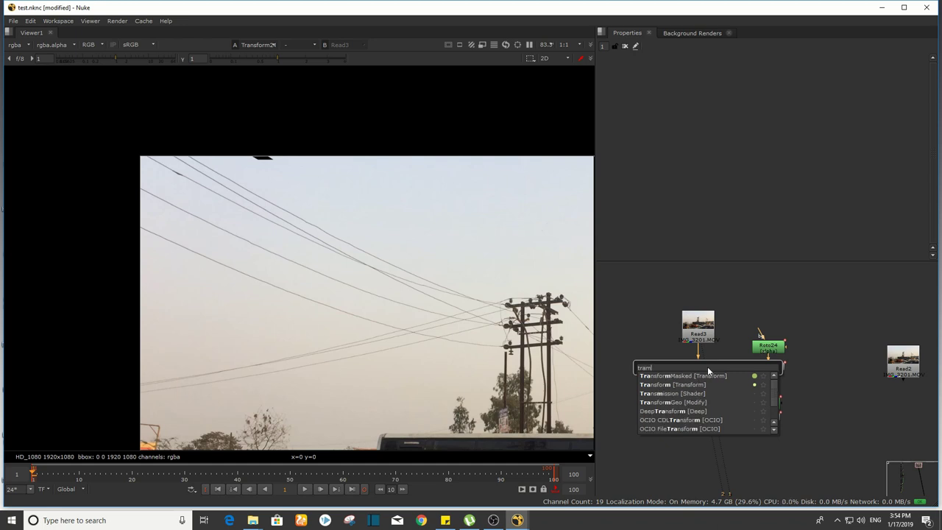
pyautogui.click(705, 385)
pyautogui.moveTo(706, 385); pyautogui.dragTo(704, 414)
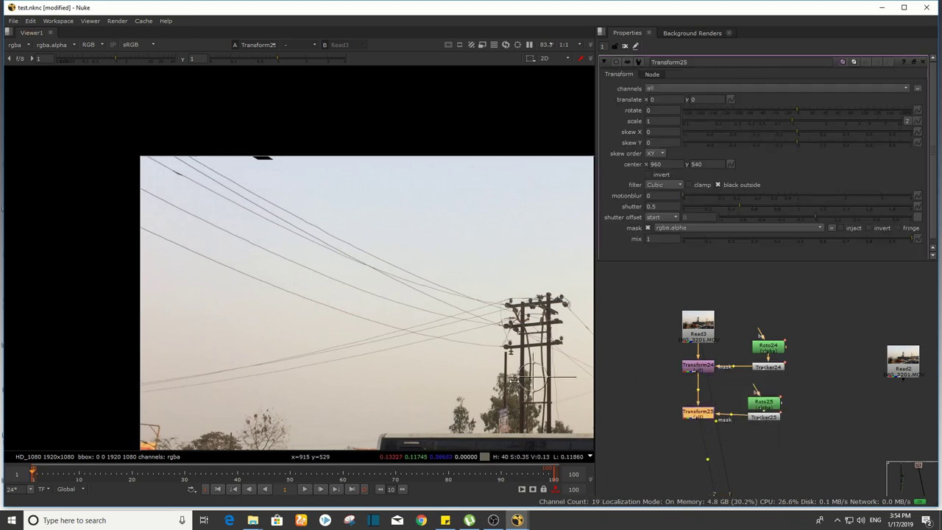
# Step: Move the Transform25 center to about x 599, y 959 in the sky, and nudge its translate to x -10, y -10
pyautogui.keyDown('ctrl'); pyautogui.moveTo(538, 383); pyautogui.dragTo(390, 211); pyautogui.keyUp('ctrl')
pyautogui.scroll(1, 388, 211)
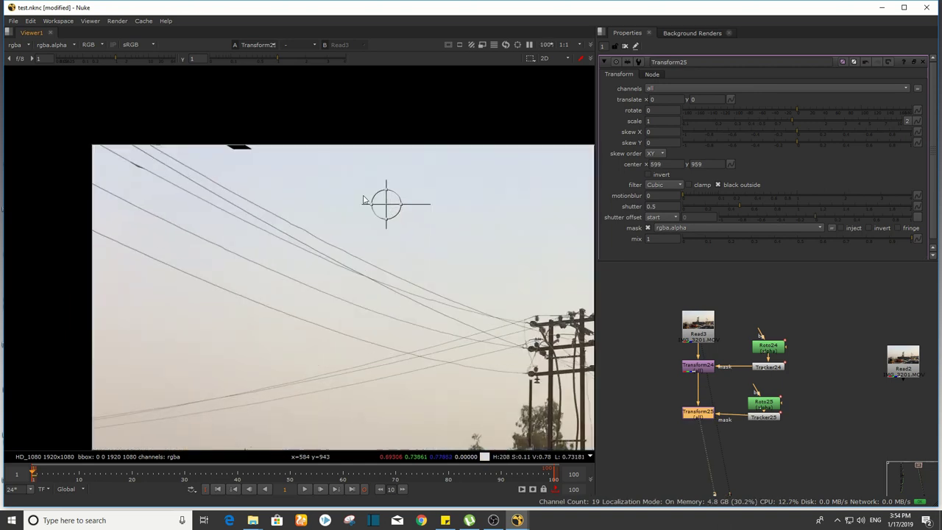
pyautogui.press('KP_1')
pyautogui.press('KP_1')
pyautogui.press('KP_1')
pyautogui.press('KP_1')
pyautogui.press('KP_1')
pyautogui.press('KP_1')
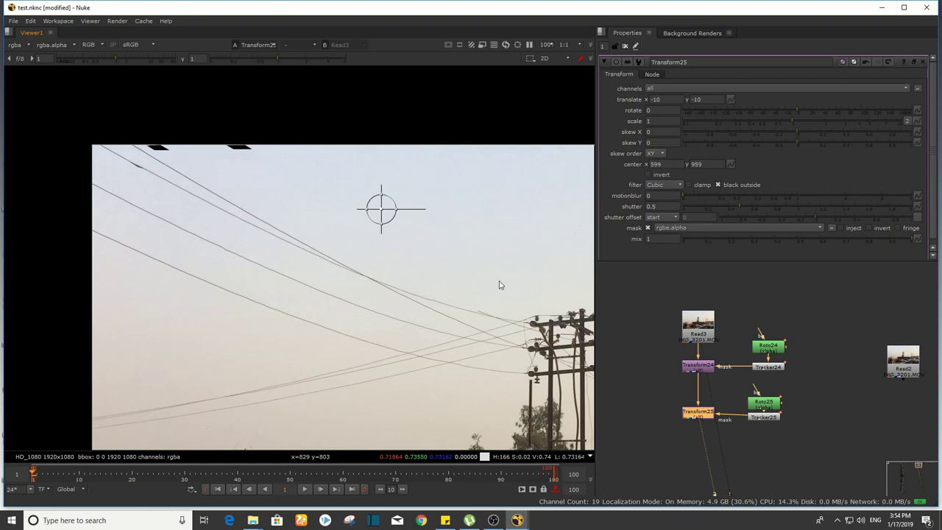
# Step: Close all node properties and play the clip to check that the second wire stays hidden throughout the shot
pyautogui.scroll(-4, 293, 192)
pyautogui.moveTo(397, 234); pyautogui.dragTo(329, 257, button='middle')
pyautogui.click(625, 46)
pyautogui.scroll(1, 319, 320)
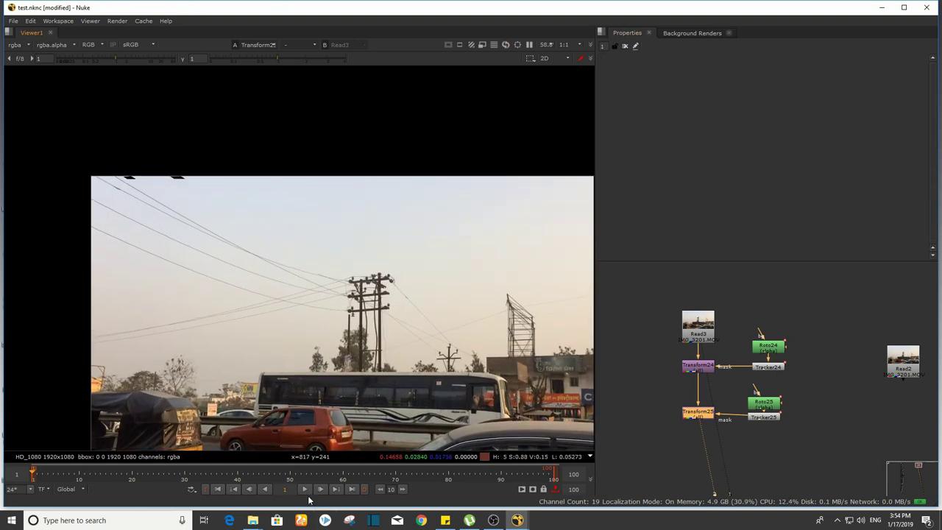
pyautogui.click(304, 488)
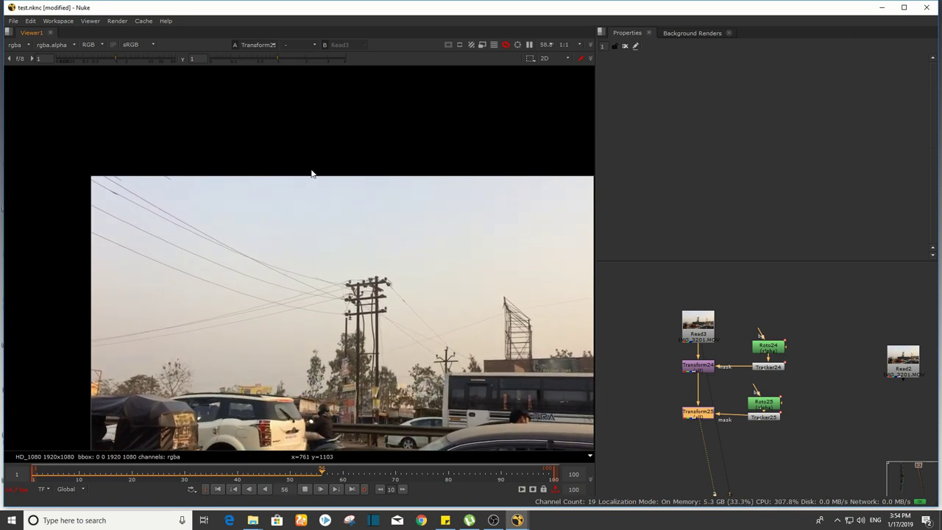
pyautogui.scroll(2, 266, 219)
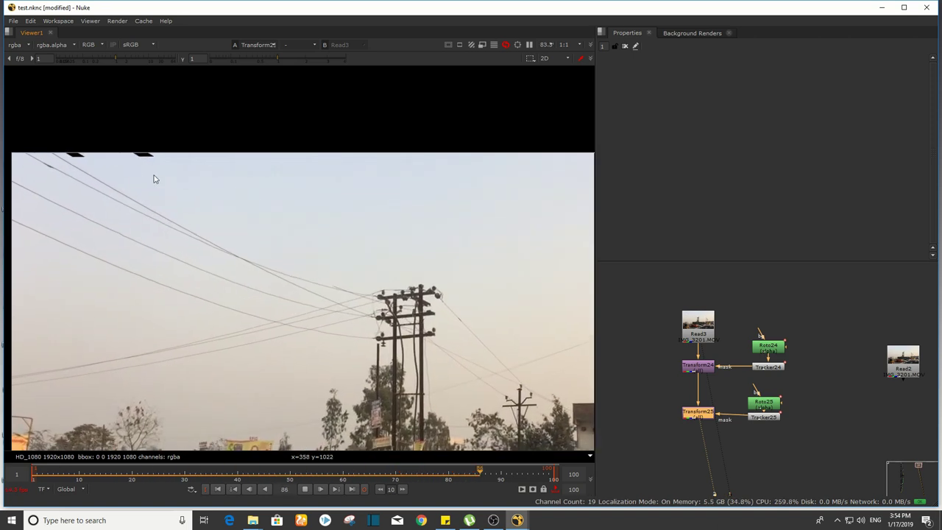
pyautogui.moveTo(135, 172); pyautogui.dragTo(348, 292)
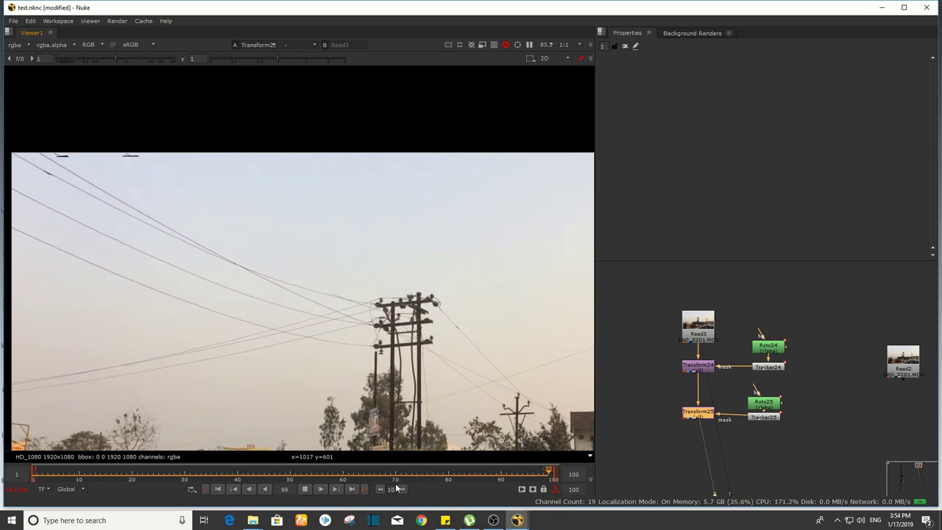
# Step: Stop playback and examine the dark patches along the top edge of the frame at frame 1 and around frame 76
pyautogui.click(305, 489)
pyautogui.moveTo(65, 475); pyautogui.dragTo(33, 475)
pyautogui.scroll(8, 301, 286)
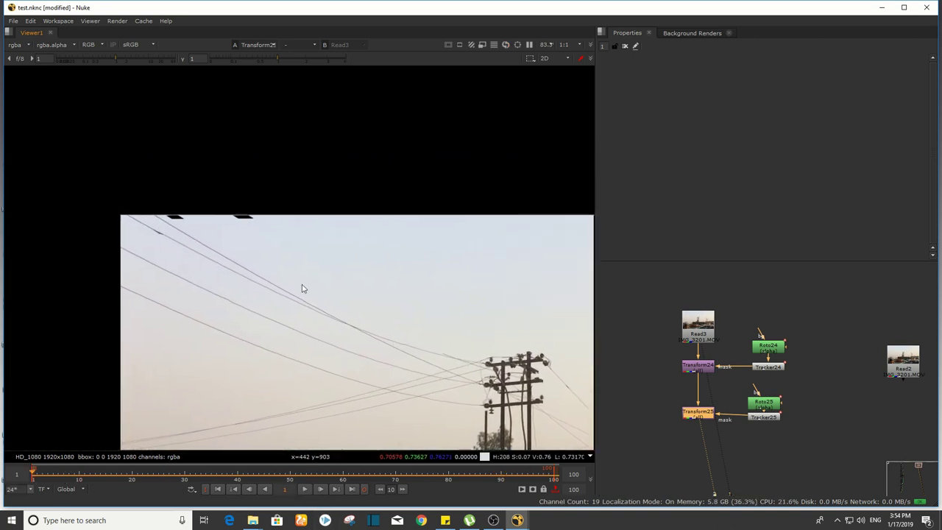
pyautogui.moveTo(92, 184); pyautogui.dragTo(529, 261)
pyautogui.moveTo(463, 233); pyautogui.dragTo(359, 248)
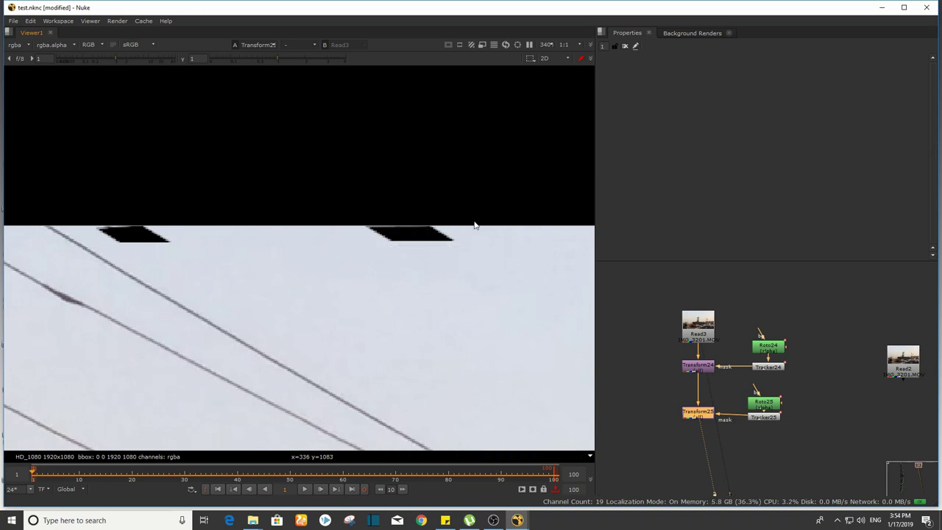
pyautogui.moveTo(475, 223); pyautogui.dragTo(426, 193, button='middle')
pyautogui.moveTo(377, 478); pyautogui.dragTo(437, 508)
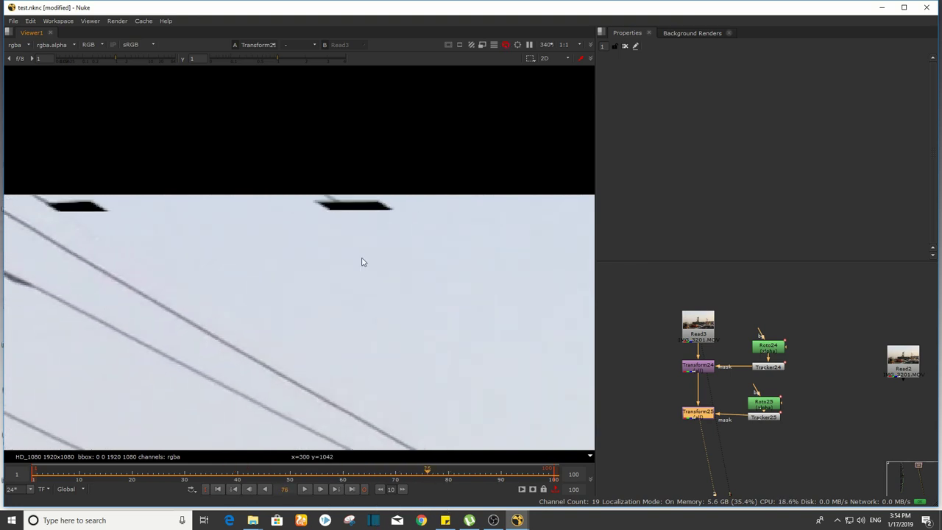
# Step: Add a new Roto node and draw a four-point closed Bezier around the second dark patch, with its upper corners on the frame's top edge
pyautogui.scroll(-1, 763, 418)
pyautogui.scroll(-1, 723, 340)
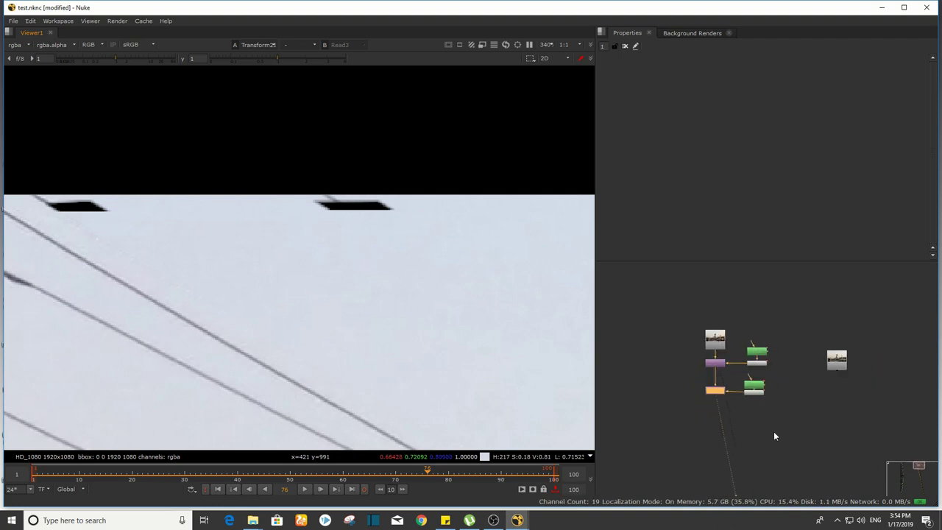
pyautogui.press('o')
pyautogui.scroll(3, 368, 243)
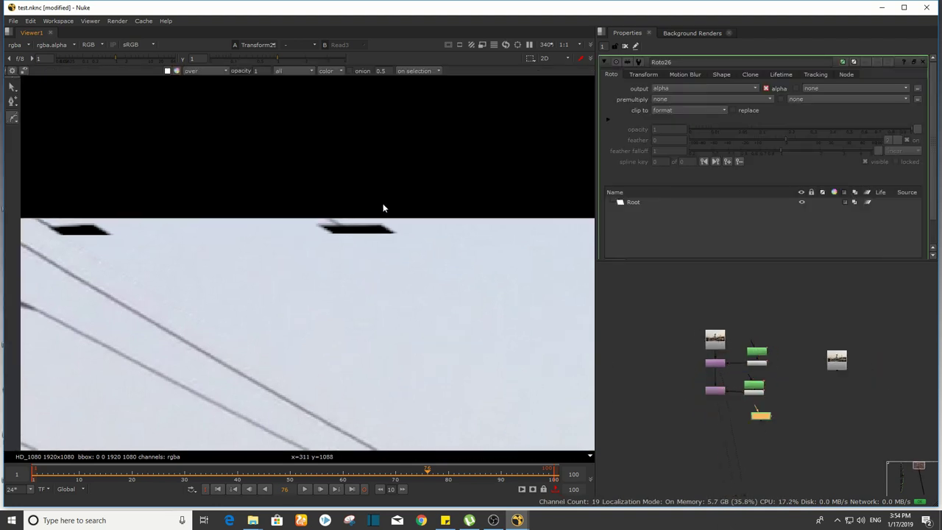
pyautogui.click(388, 211)
pyautogui.click(318, 292)
pyautogui.click(256, 212)
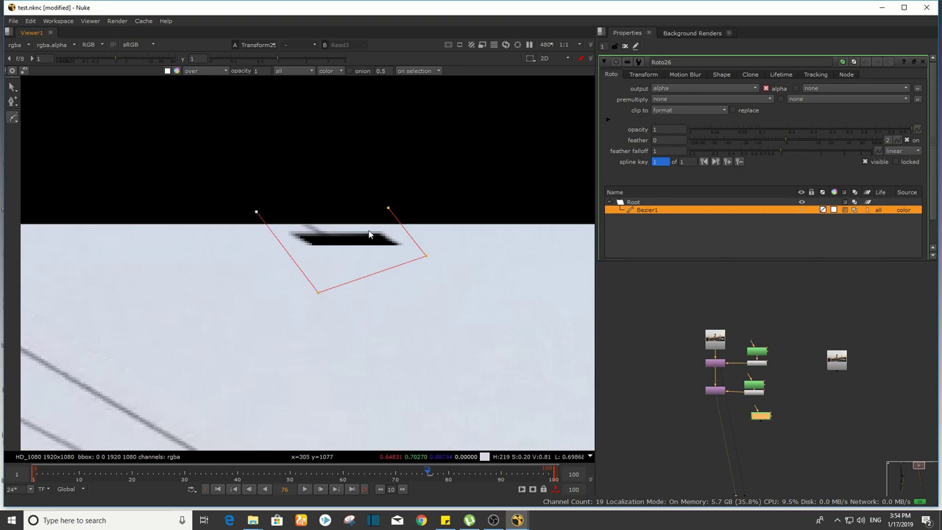
pyautogui.click(389, 211)
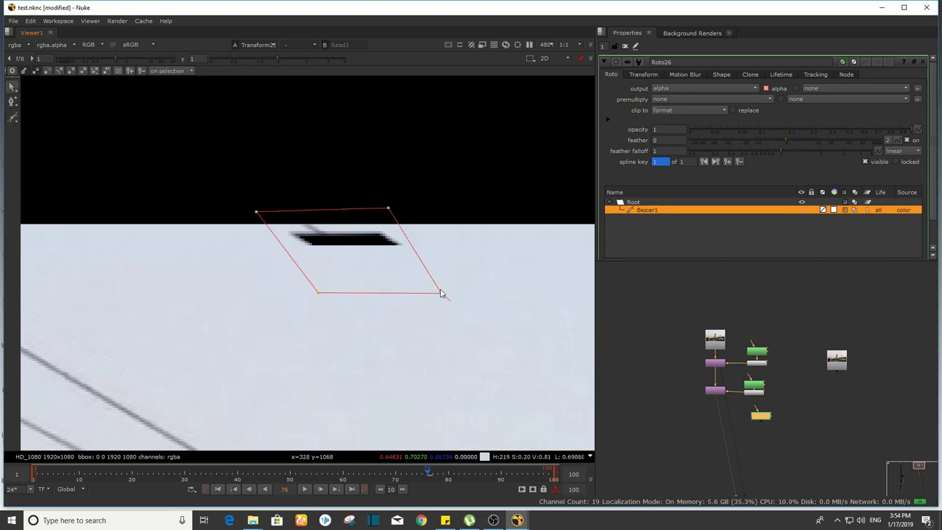
pyautogui.moveTo(389, 210); pyautogui.dragTo(394, 224)
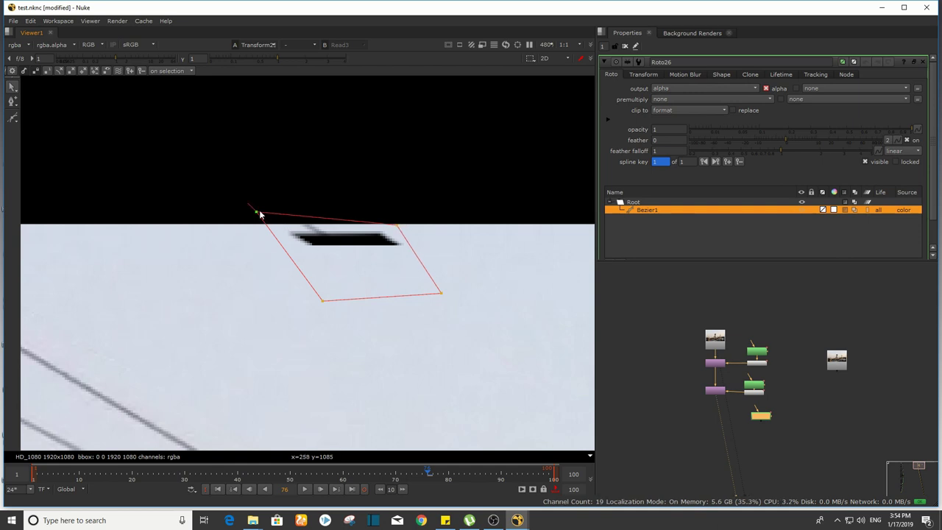
pyautogui.moveTo(258, 211); pyautogui.dragTo(268, 227)
# Step: Paste a copy of Tracker25 beneath Roto26 and open the copied tracker's transform settings
pyautogui.scroll(-3, 875, 433)
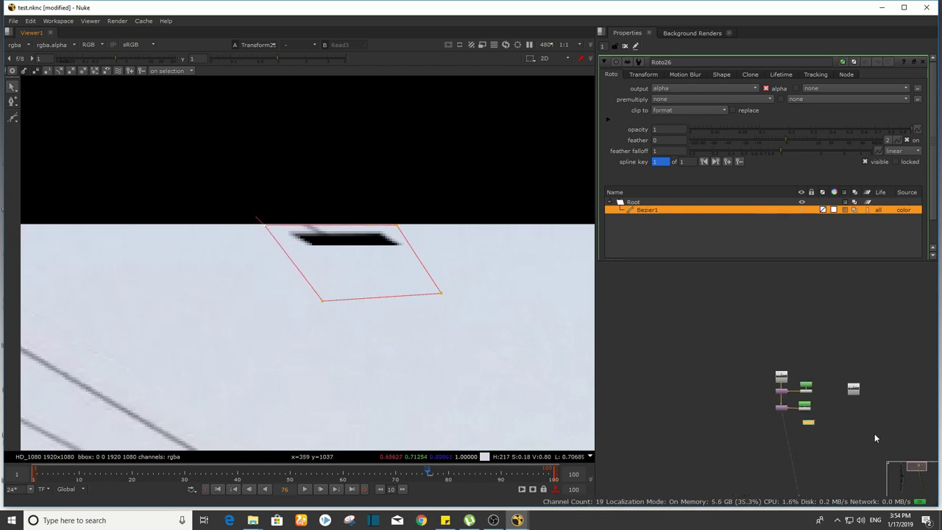
pyautogui.scroll(4, 874, 434)
pyautogui.moveTo(742, 383); pyautogui.dragTo(784, 411, button='middle')
pyautogui.click(788, 405)
pyautogui.scroll(2, 795, 416)
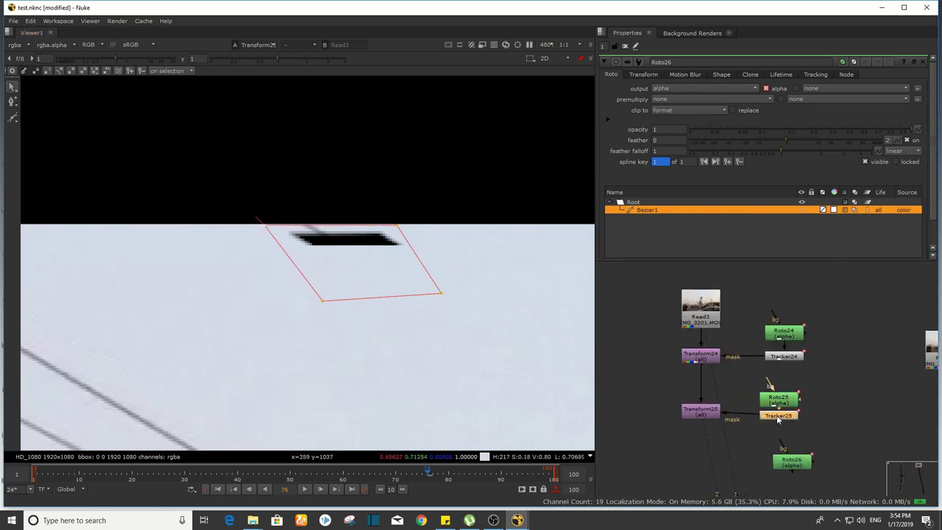
pyautogui.click(796, 462)
pyautogui.hotkey('ctrl', 'v')
pyautogui.moveTo(824, 443); pyautogui.dragTo(814, 404, button='middle')
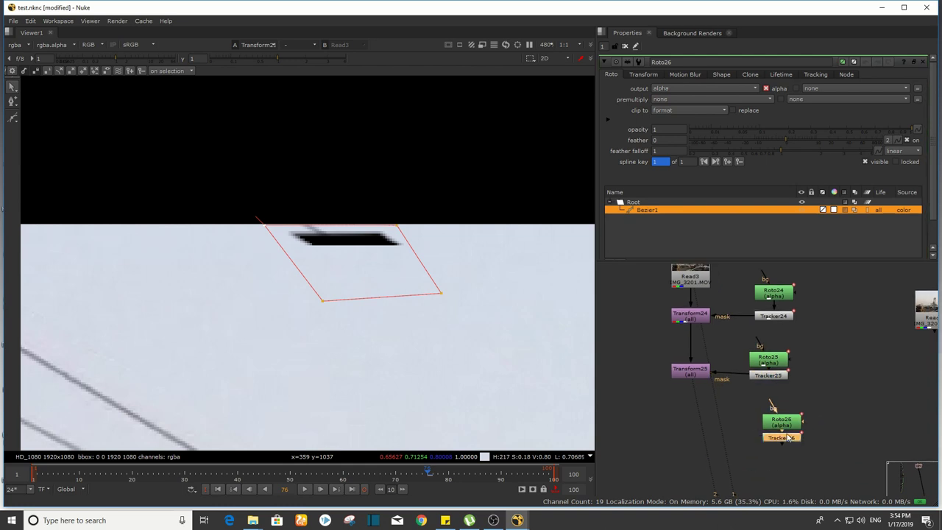
pyautogui.doubleClick(788, 437)
pyautogui.click(686, 75)
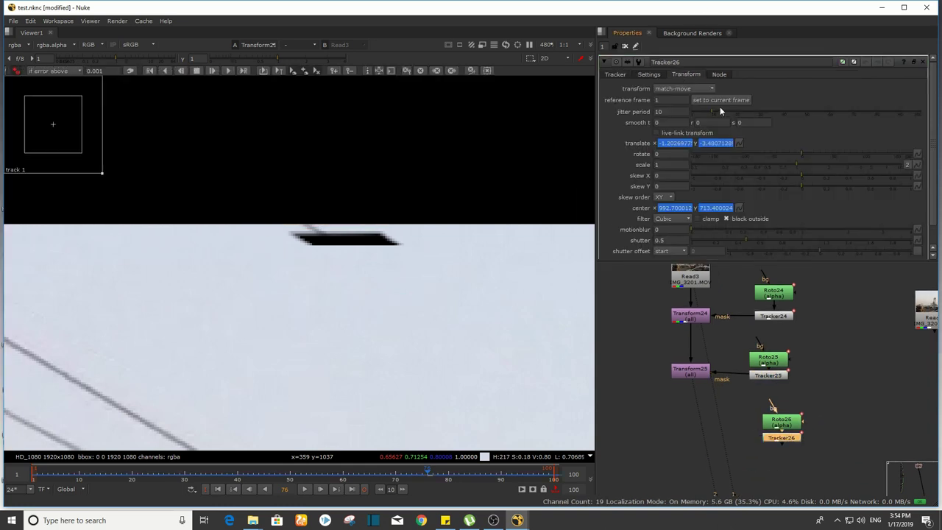
# Step: Add a TransformMasked node after Transform25, connect its mask to Tracker26, and place it slightly lower in the node graph
pyautogui.press('Tab')
pyautogui.press('Return')
pyautogui.click(747, 403)
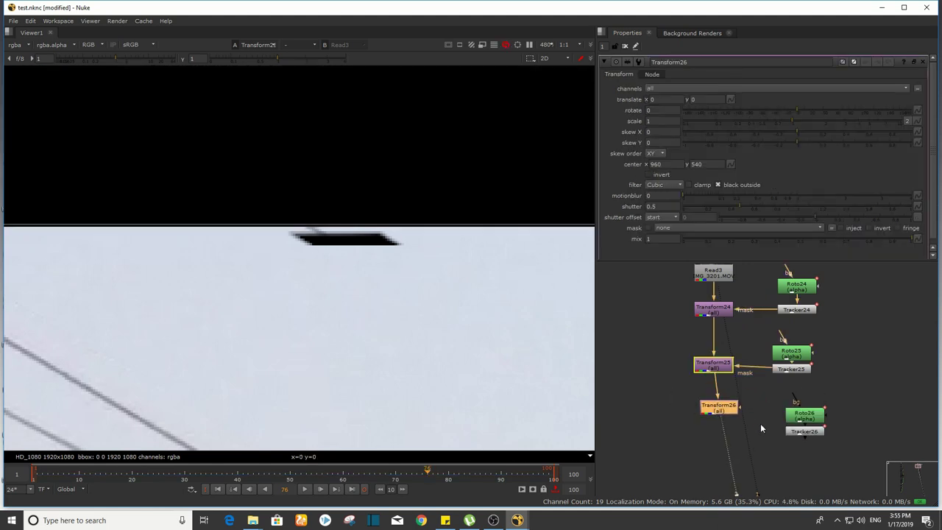
pyautogui.moveTo(742, 407); pyautogui.dragTo(816, 430)
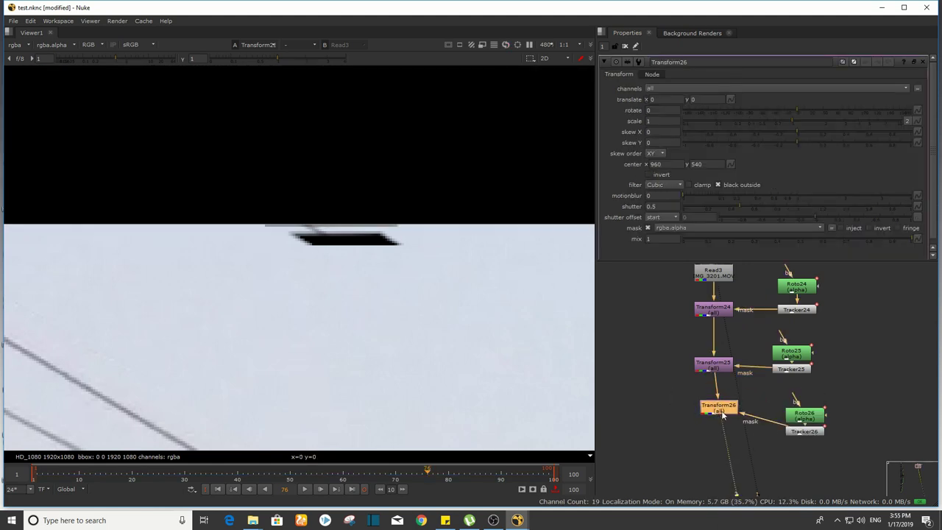
pyautogui.moveTo(721, 415); pyautogui.dragTo(721, 427)
# Step: Move the Transform26 center to about x 363, y 1028 in the sky, and nudge its translate to x -1, y 3
pyautogui.scroll(-10, 368, 267)
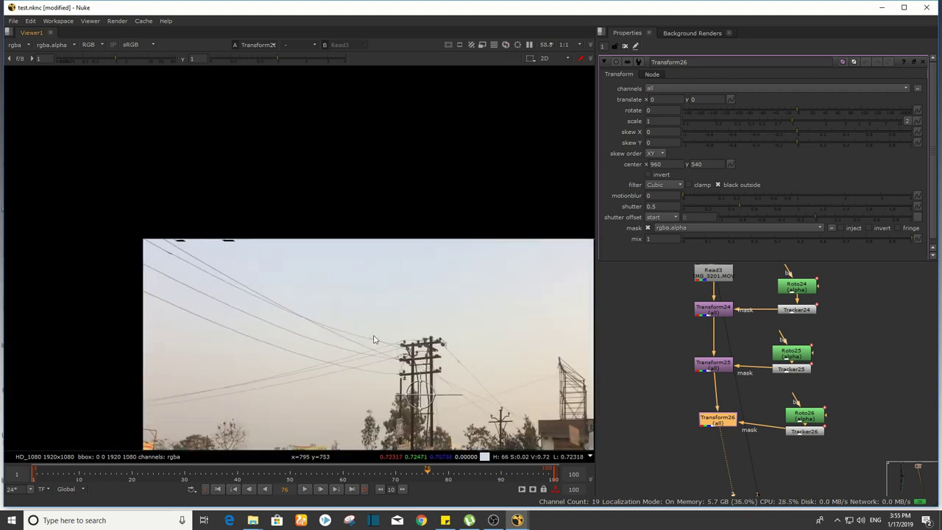
pyautogui.keyDown('ctrl'); pyautogui.moveTo(433, 391); pyautogui.dragTo(246, 253); pyautogui.keyUp('ctrl')
pyautogui.scroll(6, 237, 265)
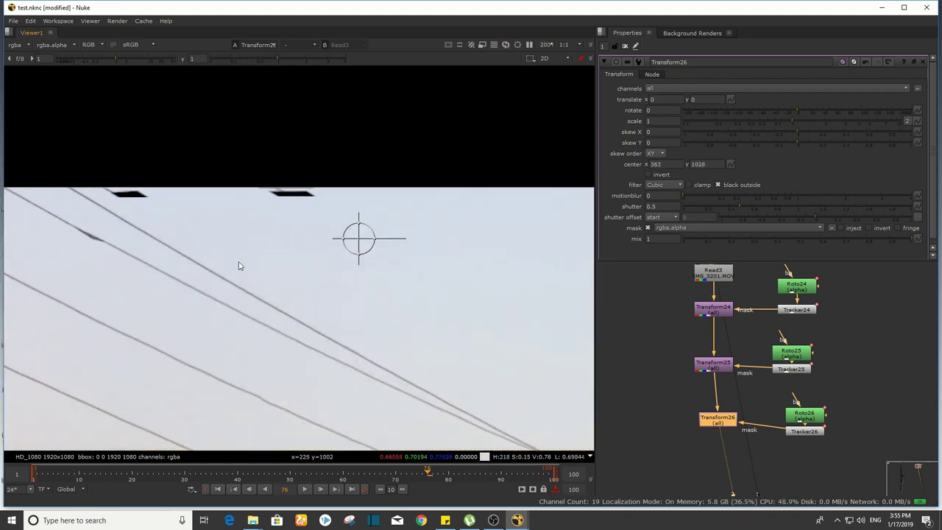
pyautogui.moveTo(496, 404); pyautogui.dragTo(635, 498)
pyautogui.press('8')
pyautogui.press('8')
pyautogui.press('8')
pyautogui.press('4')
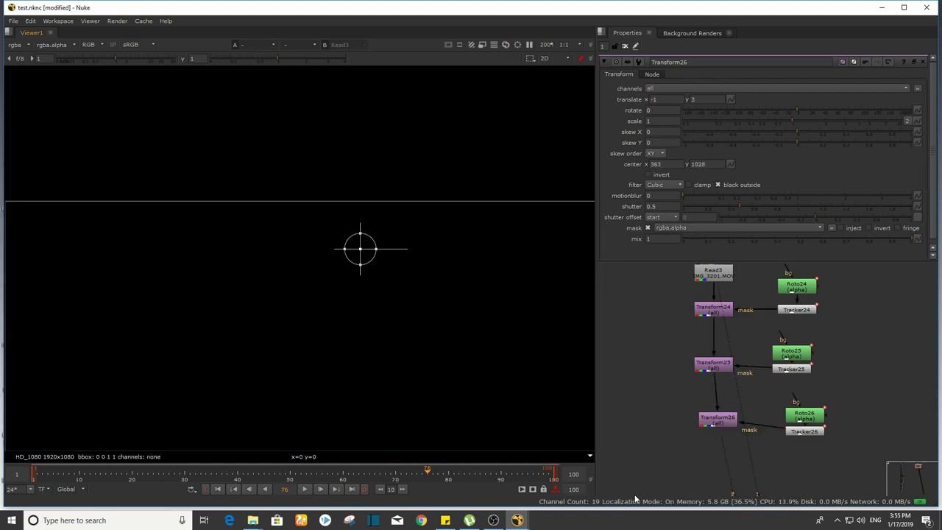
pyautogui.press('Tab')
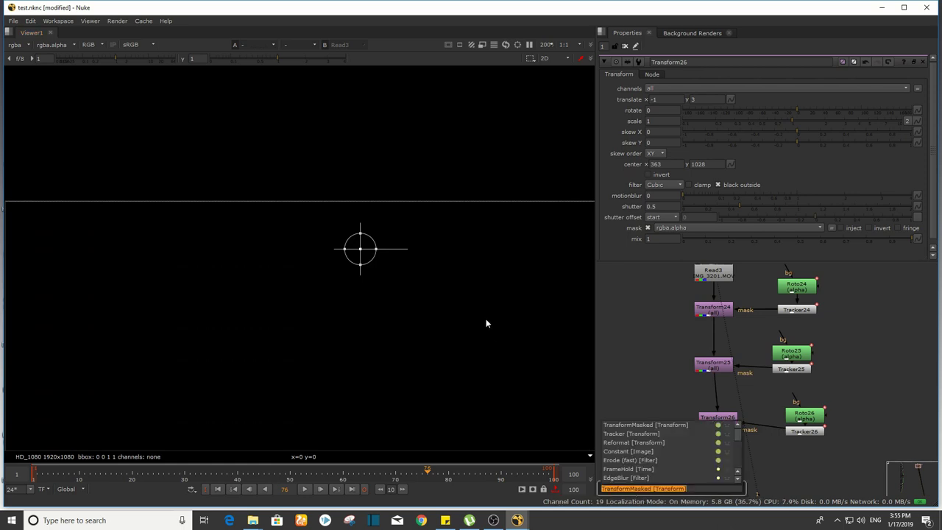
pyautogui.press('Escape')
pyautogui.scroll(-4, 404, 235)
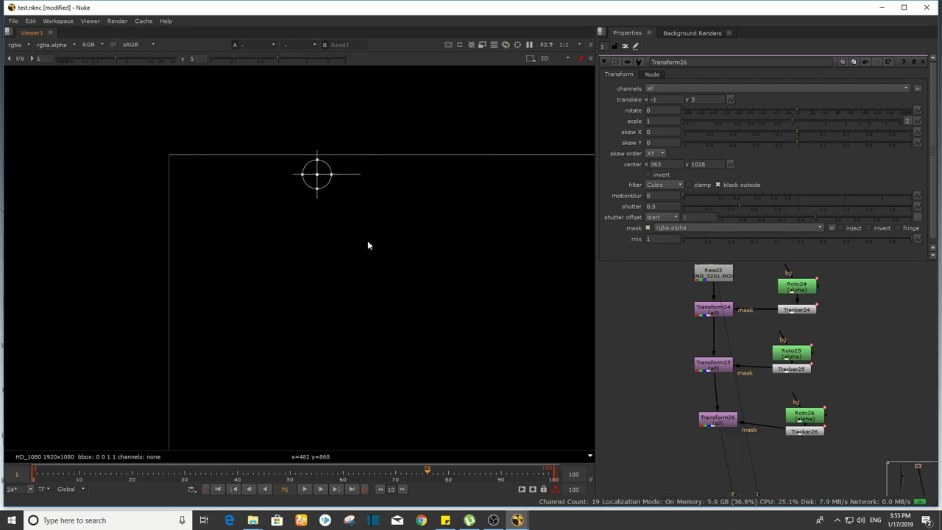
pyautogui.moveTo(394, 267); pyautogui.dragTo(294, 245, button='middle')
pyautogui.press('a')
pyautogui.scroll(-2, 207, 230)
pyautogui.click(94, 44)
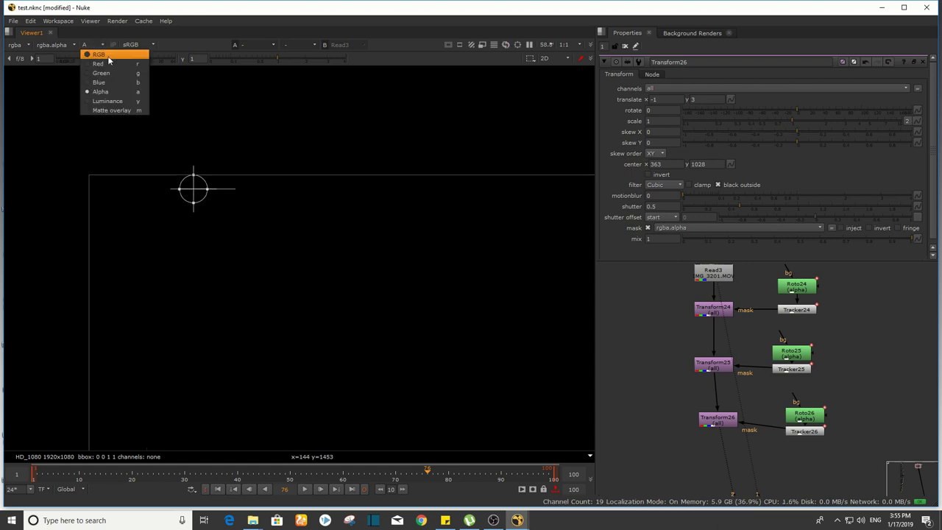
pyautogui.click(110, 54)
pyautogui.moveTo(394, 335); pyautogui.dragTo(343, 294, button='middle')
pyautogui.scroll(-1, 343, 299)
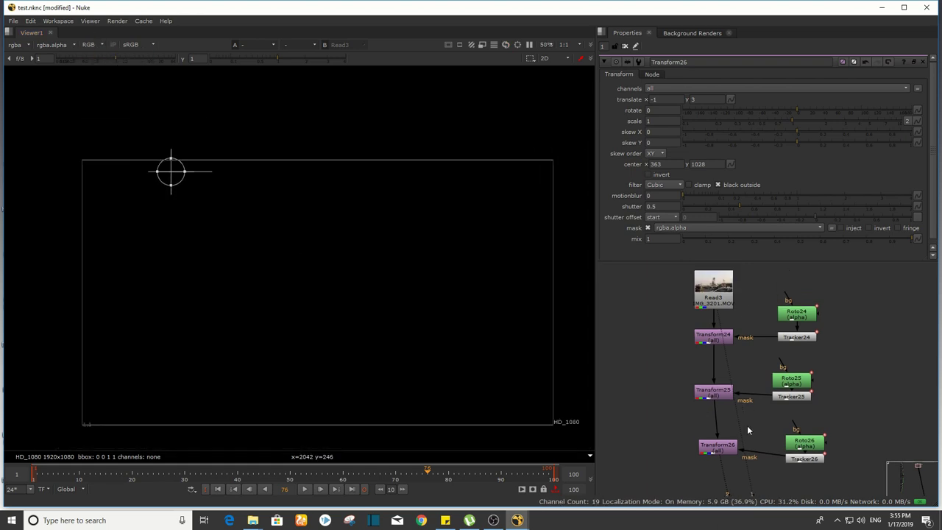
# Step: Display the original Read3 footage in the viewer, followed by the Transform26 result
pyautogui.press('1')
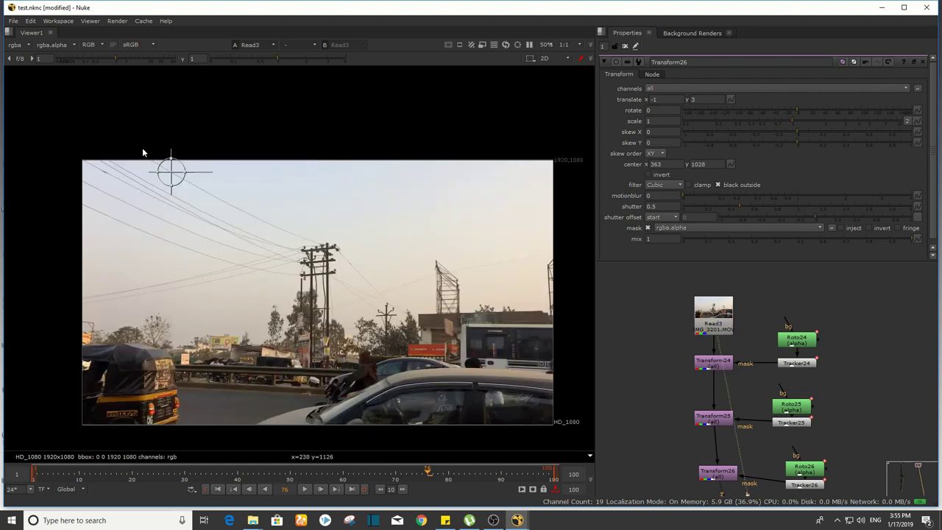
pyautogui.click(703, 306)
pyautogui.click(750, 430)
pyautogui.moveTo(750, 430); pyautogui.dragTo(747, 362, button='middle')
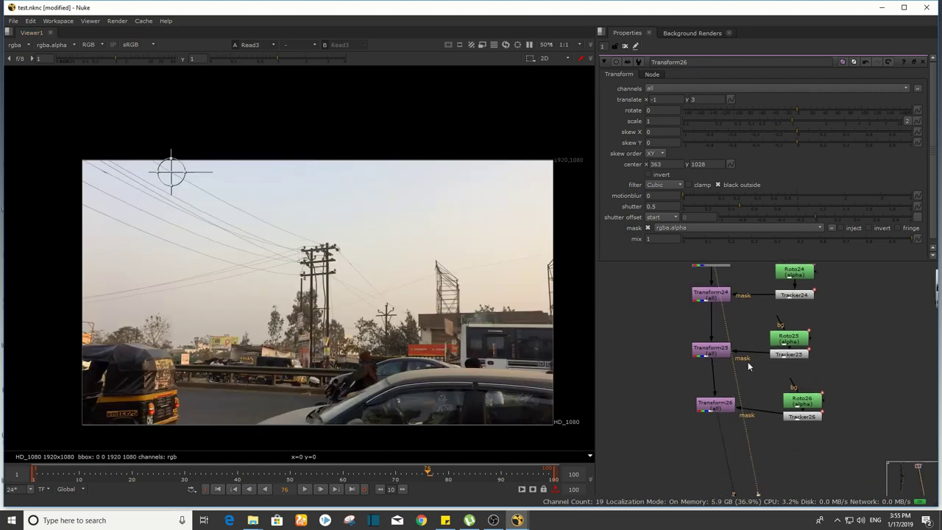
pyautogui.click(718, 403)
pyautogui.press('1')
# Step: Nudge the Transform26 translate to x -8, y 11 to cover the second dark patch with clean sky
pyautogui.scroll(5, 122, 150)
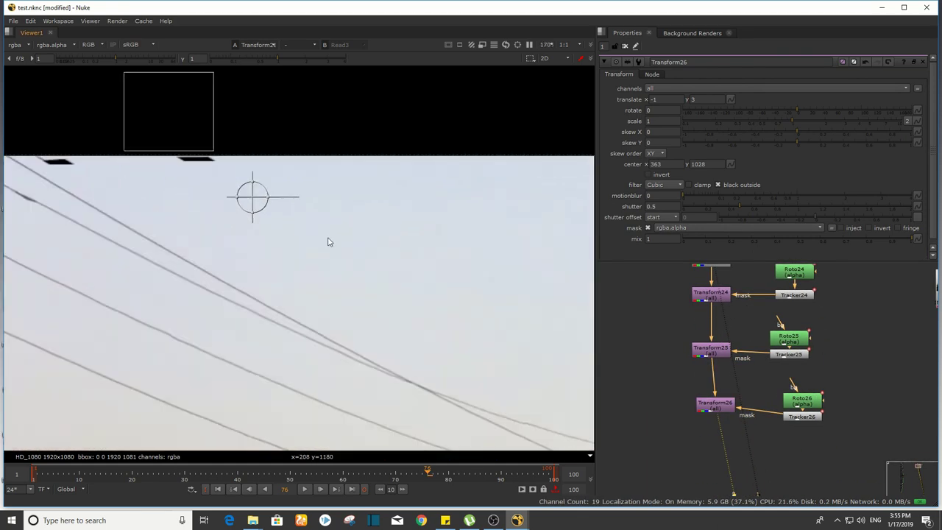
pyautogui.press('KP_7')
pyautogui.press('KP_7')
pyautogui.press('KP_7')
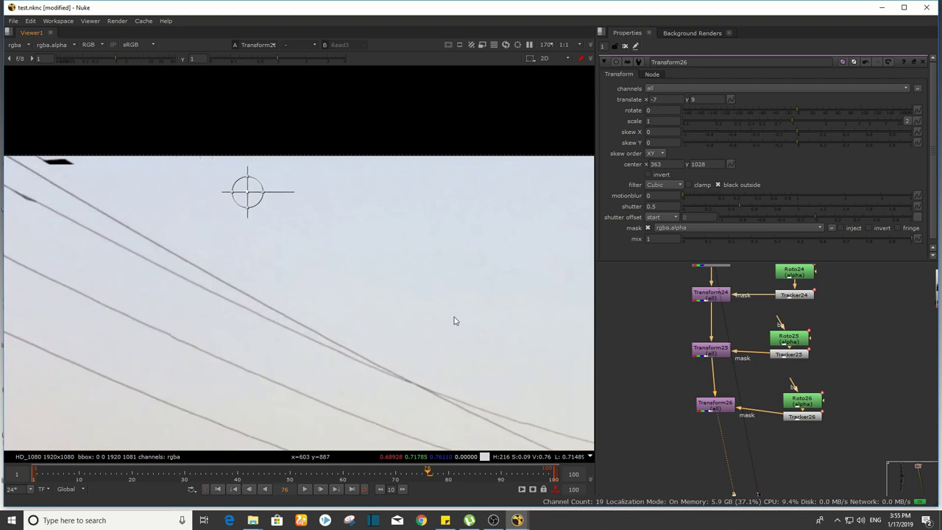
pyautogui.press('KP_8')
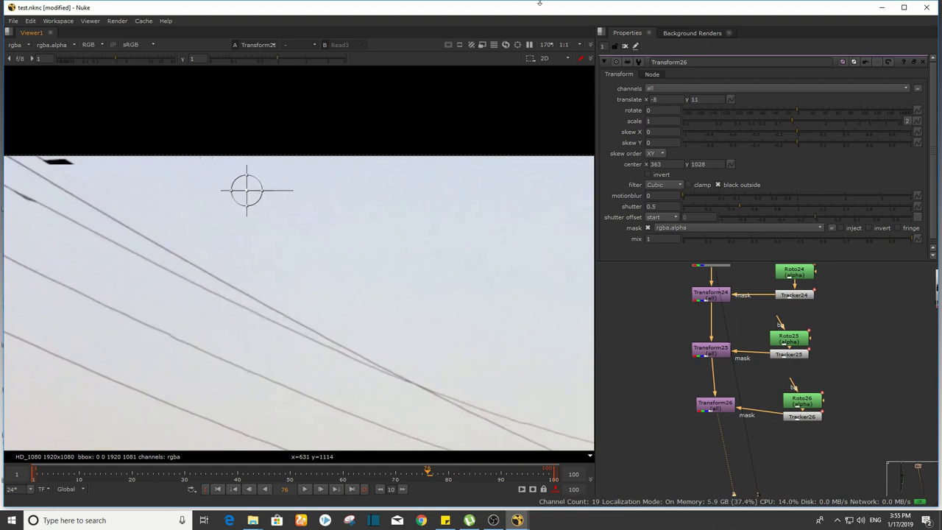
# Step: Close all node properties and play the clip to check the repaired patch at the frame's top edge, stopping around frame 51
pyautogui.click(624, 45)
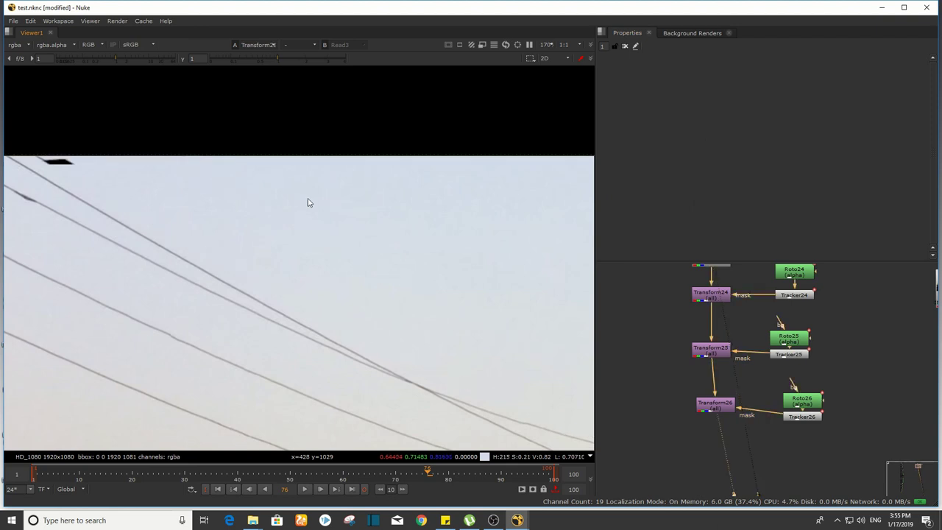
pyautogui.press('l')
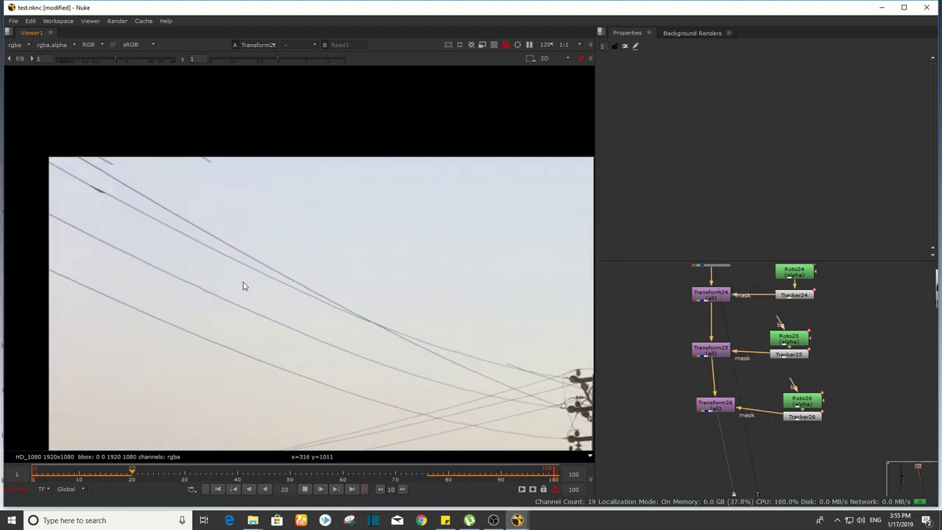
pyautogui.press('k')
pyautogui.scroll(-3, 734, 404)
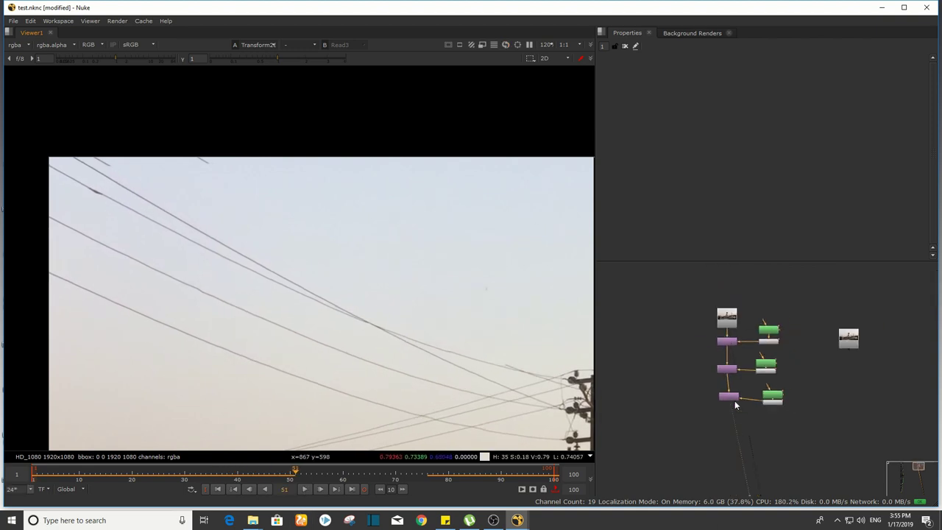
pyautogui.moveTo(699, 303); pyautogui.dragTo(793, 415)
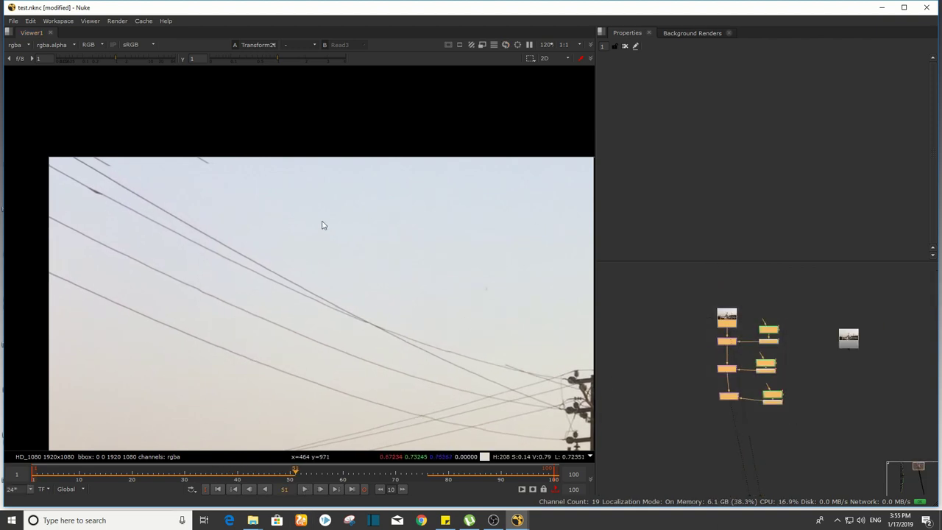
pyautogui.scroll(-4, 322, 223)
pyautogui.moveTo(322, 229); pyautogui.dragTo(302, 215, button='middle')
pyautogui.click(846, 412)
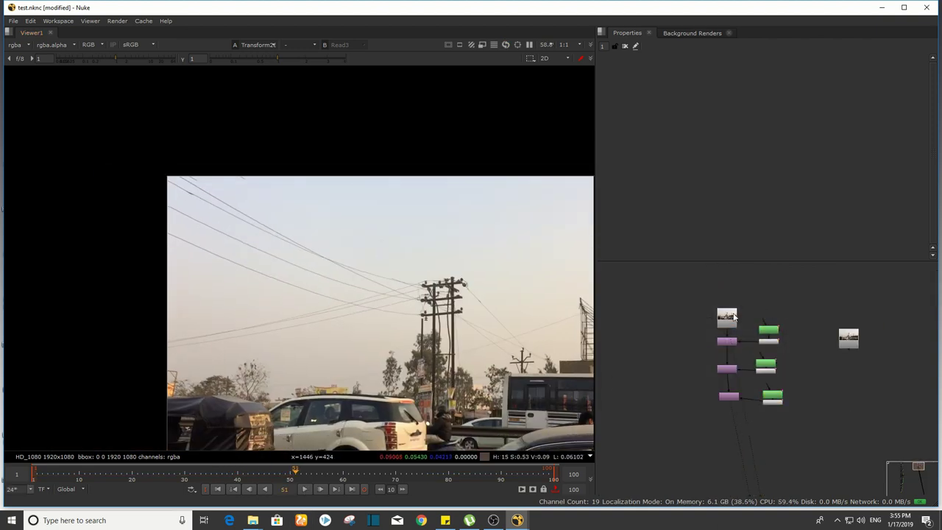
# Step: Assign Read3 to viewer input 2 and Read2 to viewer input 3, and display the Read3 footage
pyautogui.click(730, 318)
pyautogui.press('2')
pyautogui.click(875, 332)
pyautogui.click(850, 339)
pyautogui.press('3')
pyautogui.click(819, 346)
pyautogui.press('2')
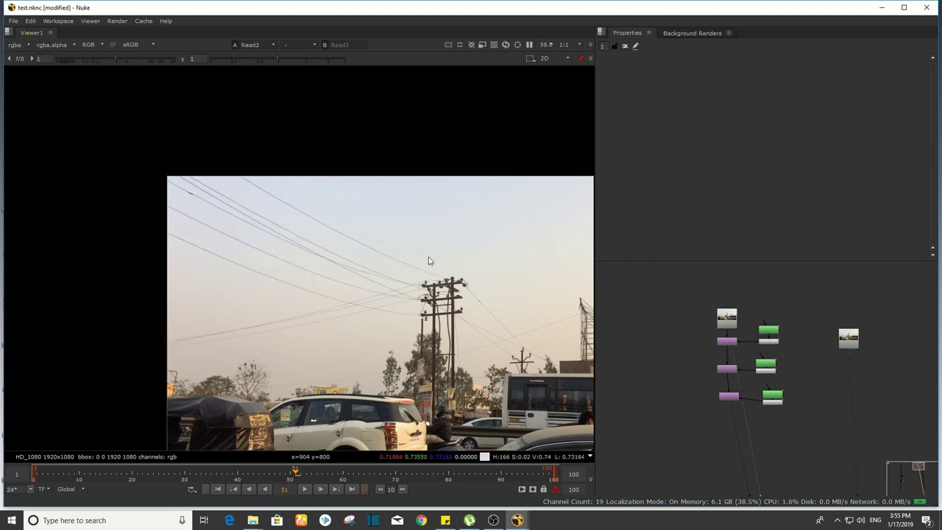
# Step: Widen the viewer and compare the full frame of Read2 with the original Read3 footage
pyautogui.scroll(-2, 263, 242)
pyautogui.scroll(1, 323, 284)
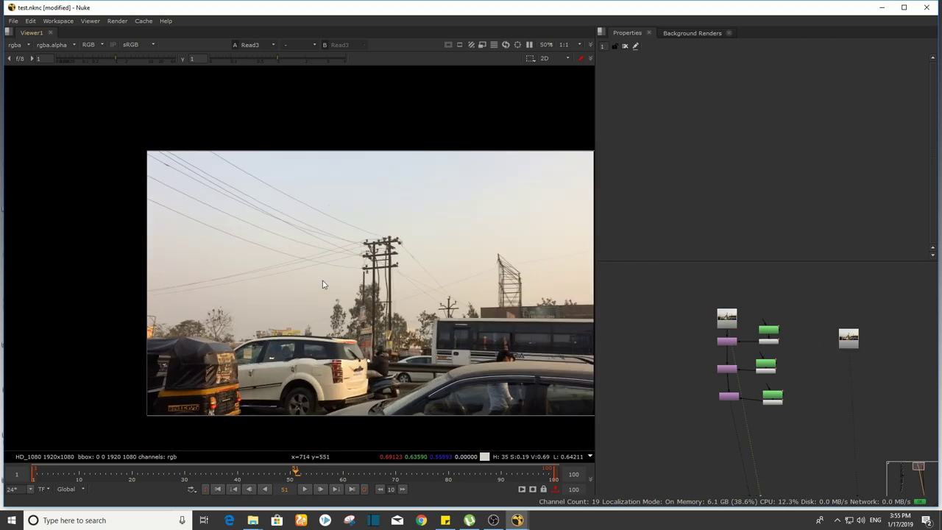
pyautogui.press('2')
pyautogui.moveTo(596, 249); pyautogui.dragTo(652, 250)
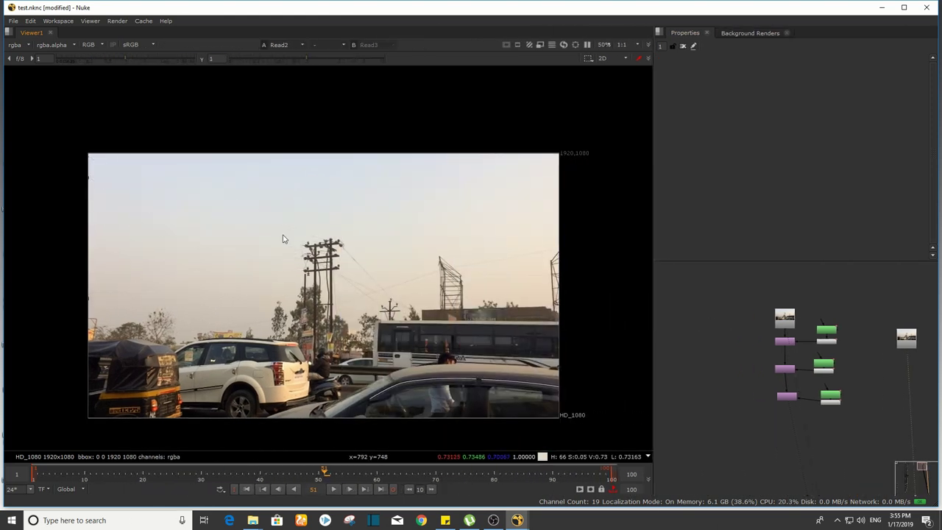
pyautogui.moveTo(813, 381); pyautogui.dragTo(829, 394, button='middle')
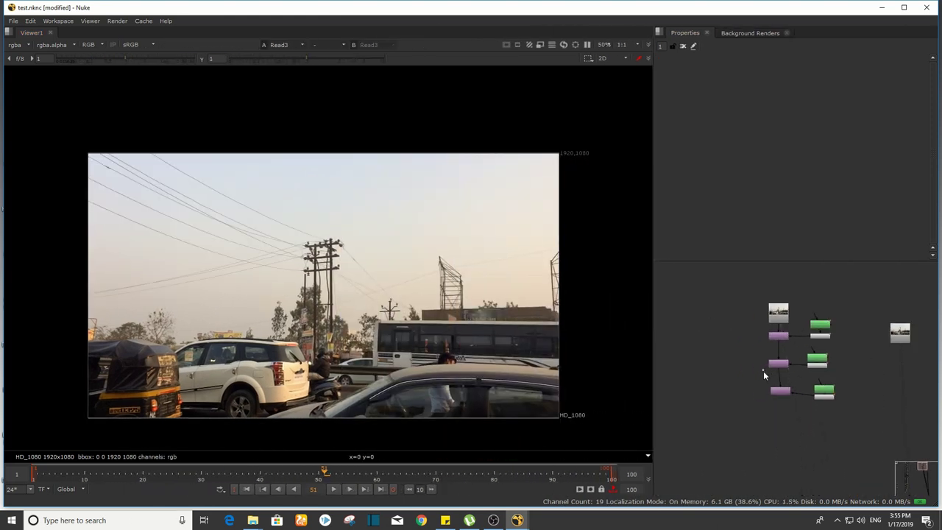
# Step: Examine the Read1 node tree in the enlarged node graph, from the Transform1, Roto1 and Tracker1 group down through the following masked transforms
pyautogui.moveTo(872, 348); pyautogui.dragTo(851, 349, button='middle')
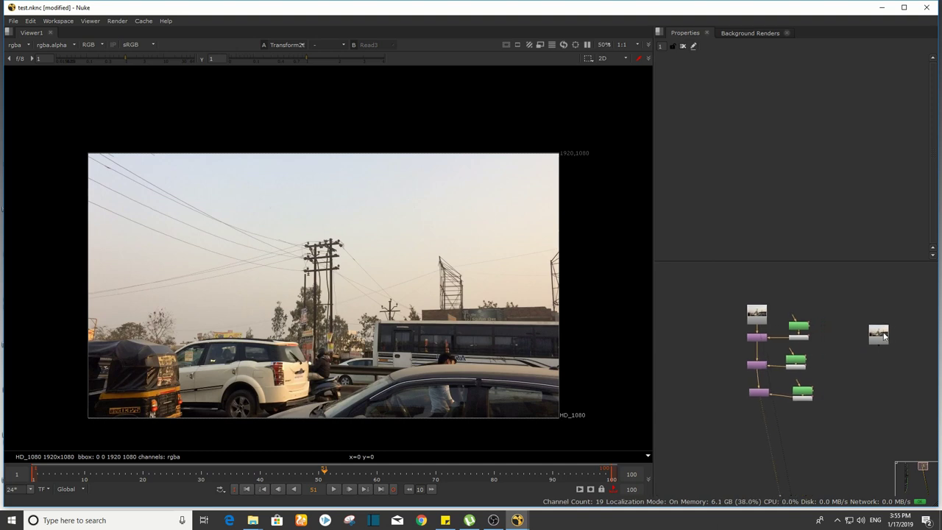
pyautogui.scroll(-3, 884, 334)
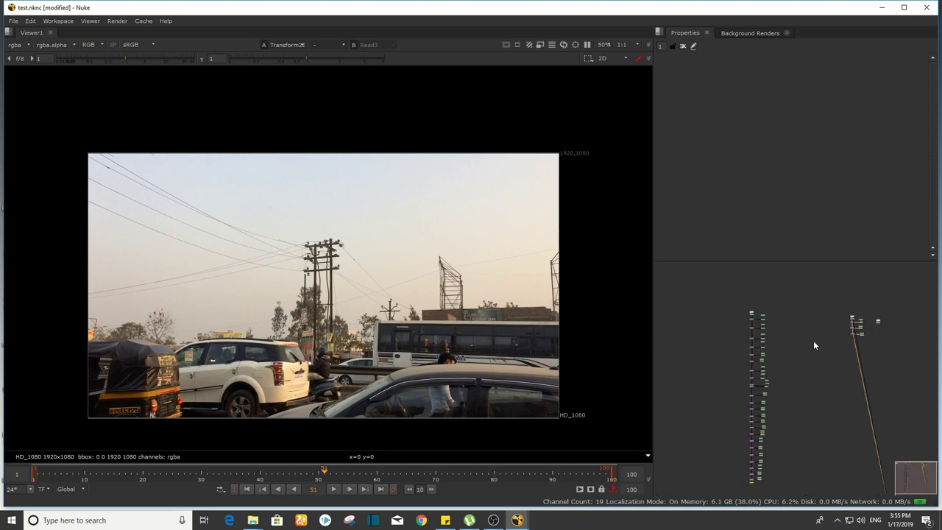
pyautogui.press('space')
pyautogui.moveTo(561, 306); pyautogui.dragTo(344, 190, button='middle')
pyautogui.scroll(10, 524, 236)
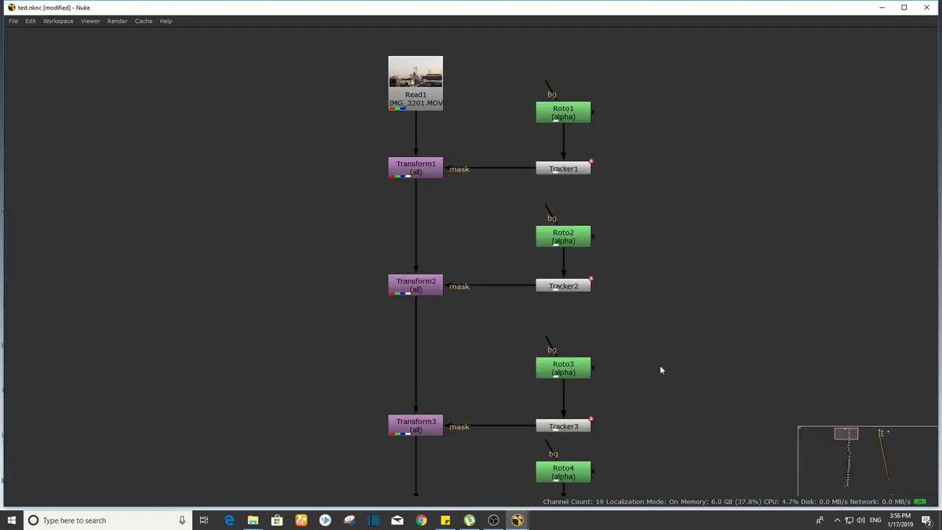
pyautogui.moveTo(573, 242)
pyautogui.mouseDown(button='middle')
pyautogui.moveTo(393, 181)
pyautogui.moveTo(440, 362)
pyautogui.mouseUp(button='middle')
pyautogui.moveTo(169, 208); pyautogui.dragTo(576, 357)
pyautogui.scroll(-5, 477, 322)
pyautogui.moveTo(435, 419); pyautogui.dragTo(428, 220, button='middle')
pyautogui.moveTo(457, 384); pyautogui.dragTo(444, 218, button='middle')
pyautogui.moveTo(432, 350); pyautogui.dragTo(448, 220, button='middle')
pyautogui.moveTo(448, 374); pyautogui.dragTo(455, 237, button='middle')
pyautogui.scroll(3, 456, 393)
pyautogui.moveTo(471, 371); pyautogui.dragTo(485, 190, button='middle')
pyautogui.moveTo(491, 298); pyautogui.dragTo(513, 193, button='middle')
pyautogui.moveTo(486, 231); pyautogui.dragTo(462, 398, button='middle')
pyautogui.moveTo(469, 183); pyautogui.dragTo(441, 470, button='middle')
pyautogui.moveTo(459, 89); pyautogui.dragTo(436, 412, button='middle')
pyautogui.moveTo(440, 334); pyautogui.dragTo(431, 464, button='middle')
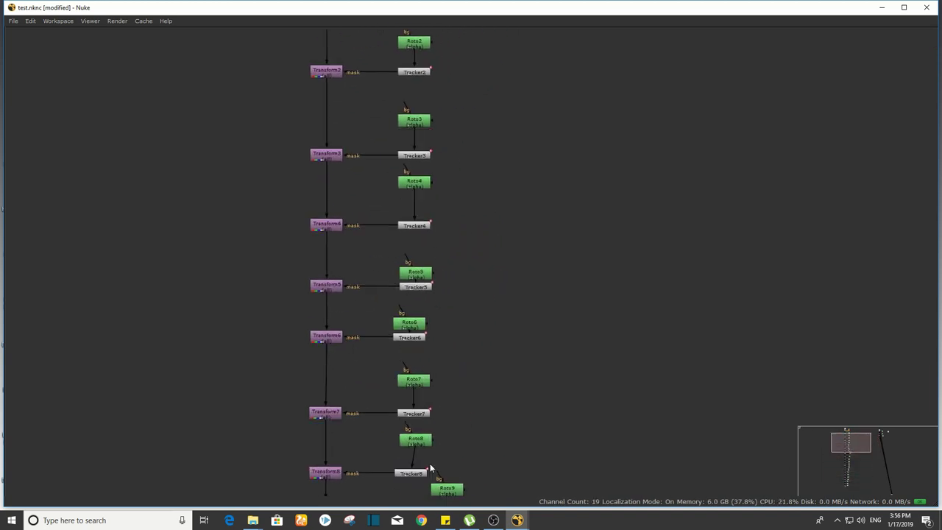
pyautogui.scroll(5, 471, 383)
pyautogui.scroll(-4, 516, 323)
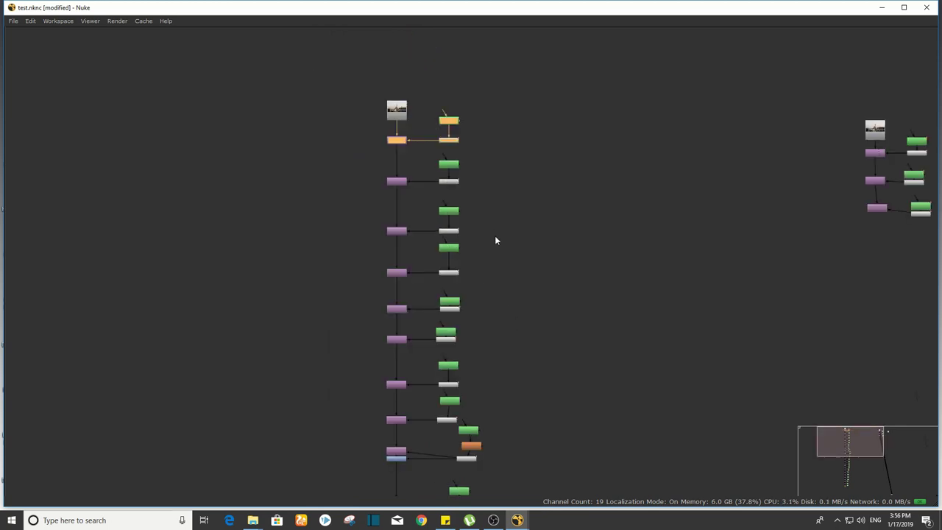
pyautogui.press('space')
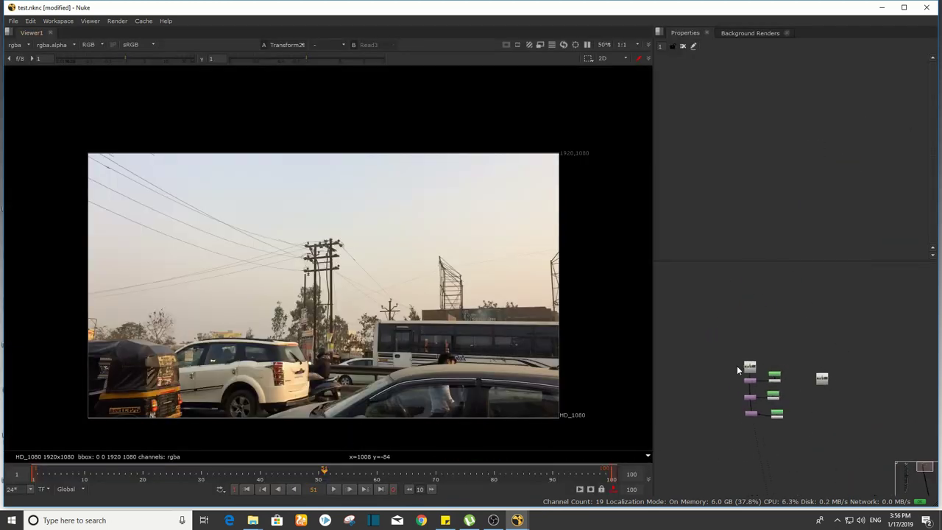
# Step: Compare the patched transform chain with the original Read3 footage and play the clip, stopping at frame 16
pyautogui.moveTo(789, 481); pyautogui.dragTo(788, 480)
pyautogui.press('1')
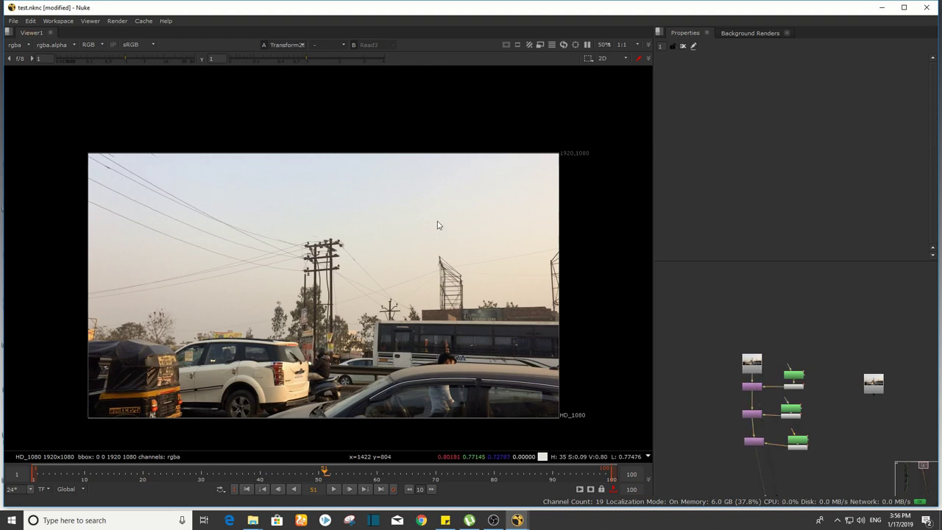
pyautogui.press('2')
pyautogui.click(334, 489)
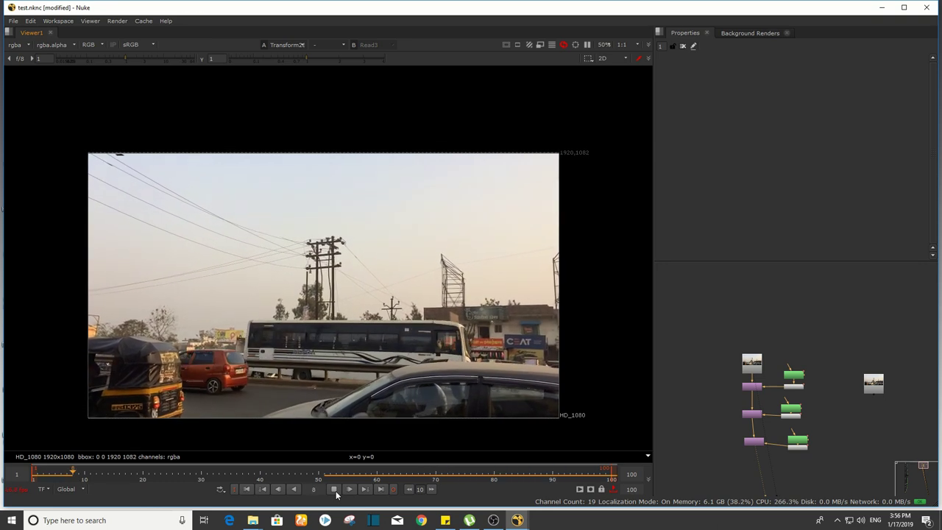
pyautogui.click(334, 489)
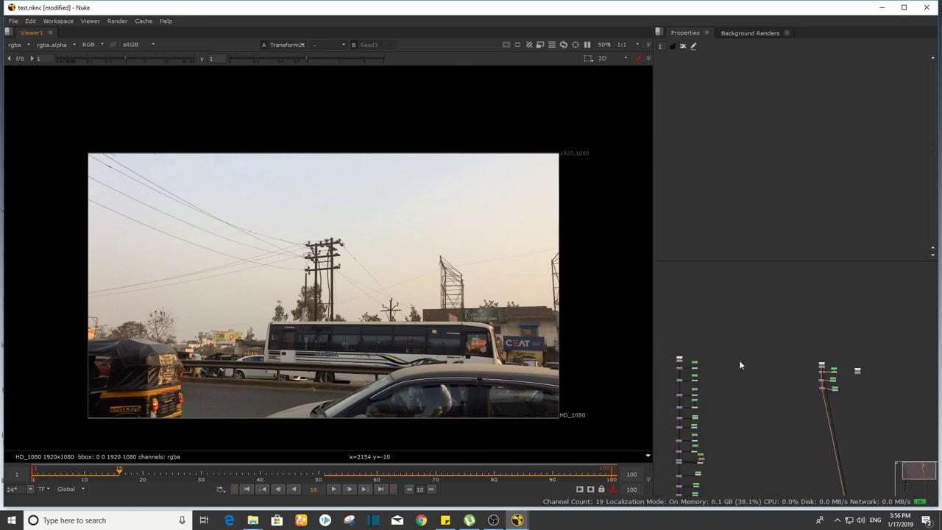
# Step: Select the node chain under Read1 to review its masked transforms, rotos and trackers
pyautogui.moveTo(730, 337); pyautogui.dragTo(788, 455)
pyautogui.scroll(3, 800, 361)
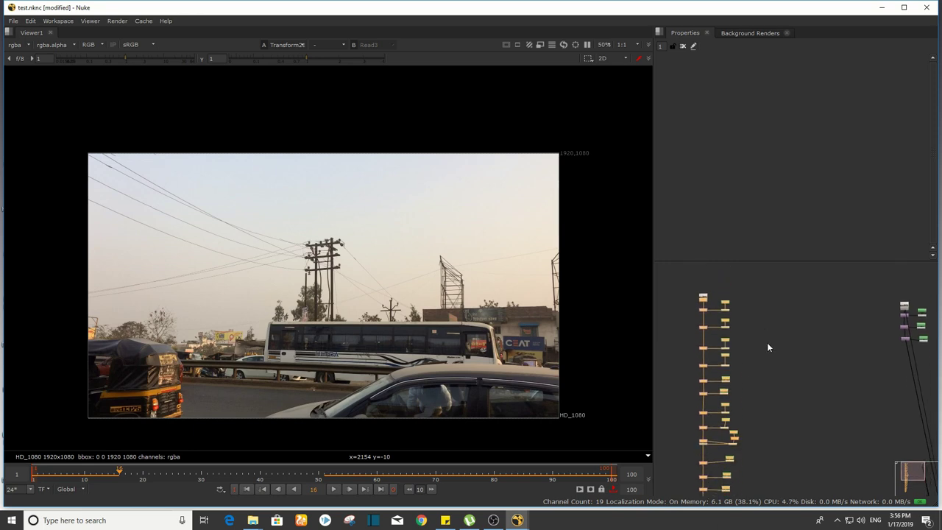
pyautogui.moveTo(681, 347); pyautogui.dragTo(697, 327, button='middle')
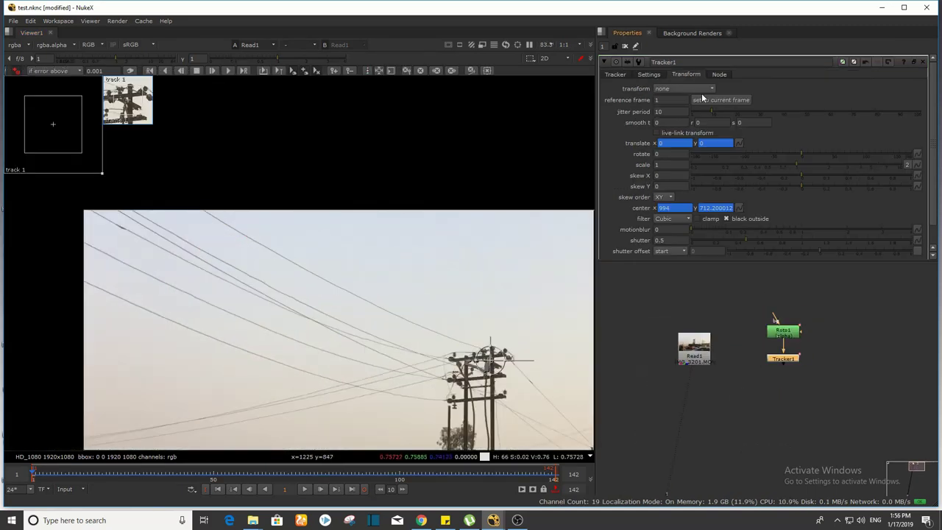
# Step: Add a Transform node to the Read1 footage's node tree
pyautogui.press('Tab')
pyautogui.write('transform')
pyautogui.press('Return')
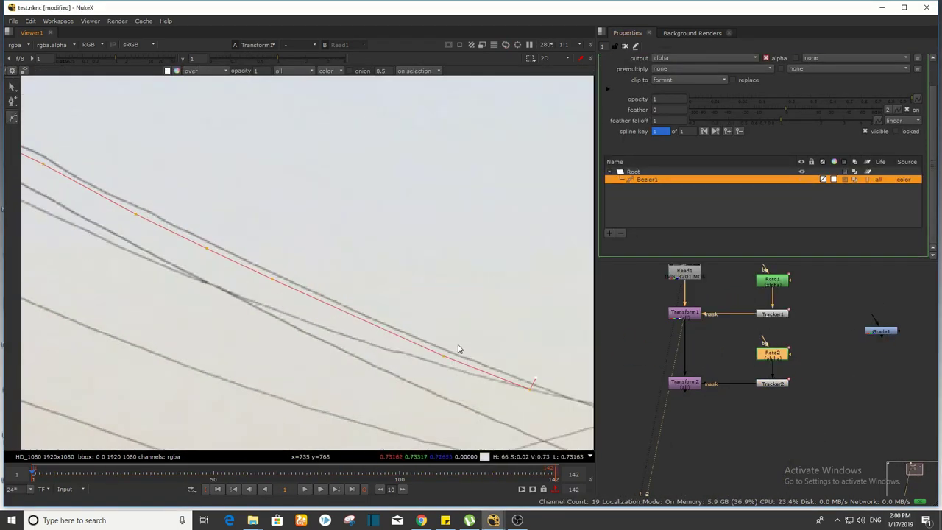
# Step: Display the Read1 transform chain's result and scrub the early frames to check the wire removal
pyautogui.scroll(-5, 172, 287)
pyautogui.press('1')
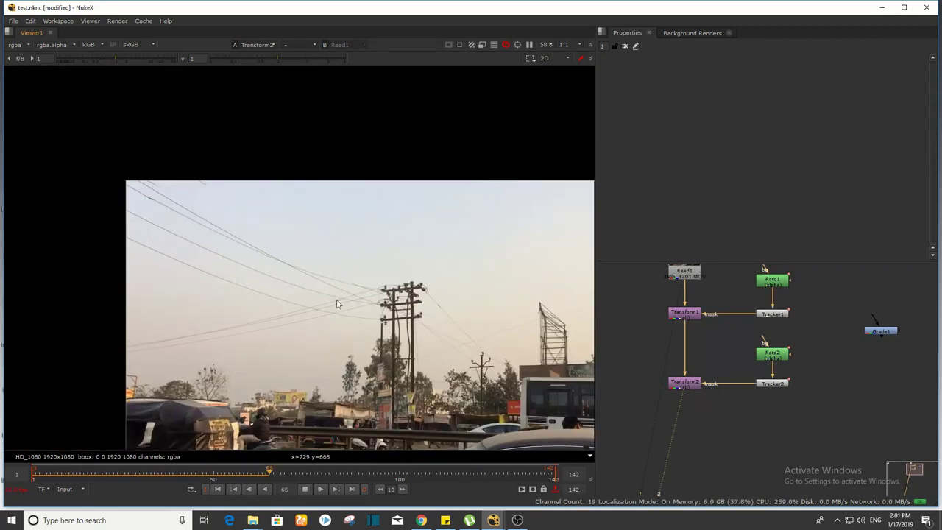
pyautogui.moveTo(40, 474); pyautogui.dragTo(54, 474)
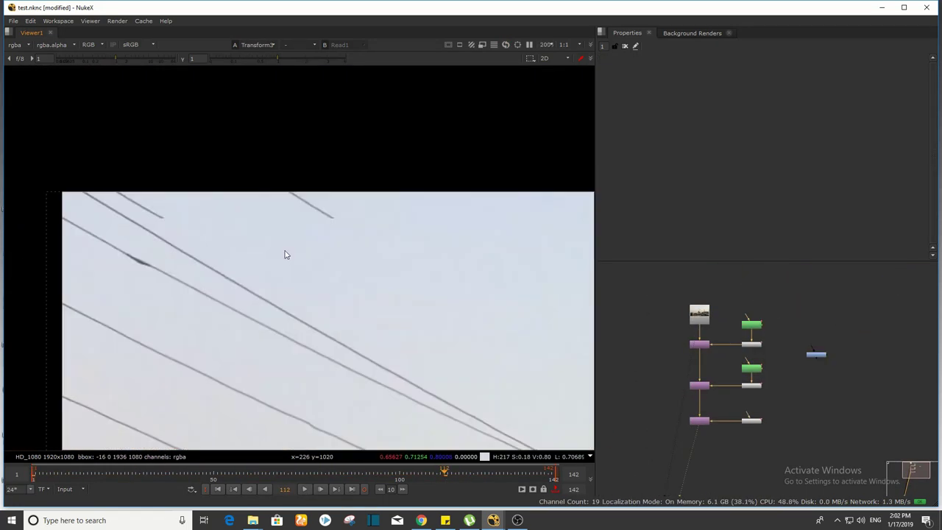